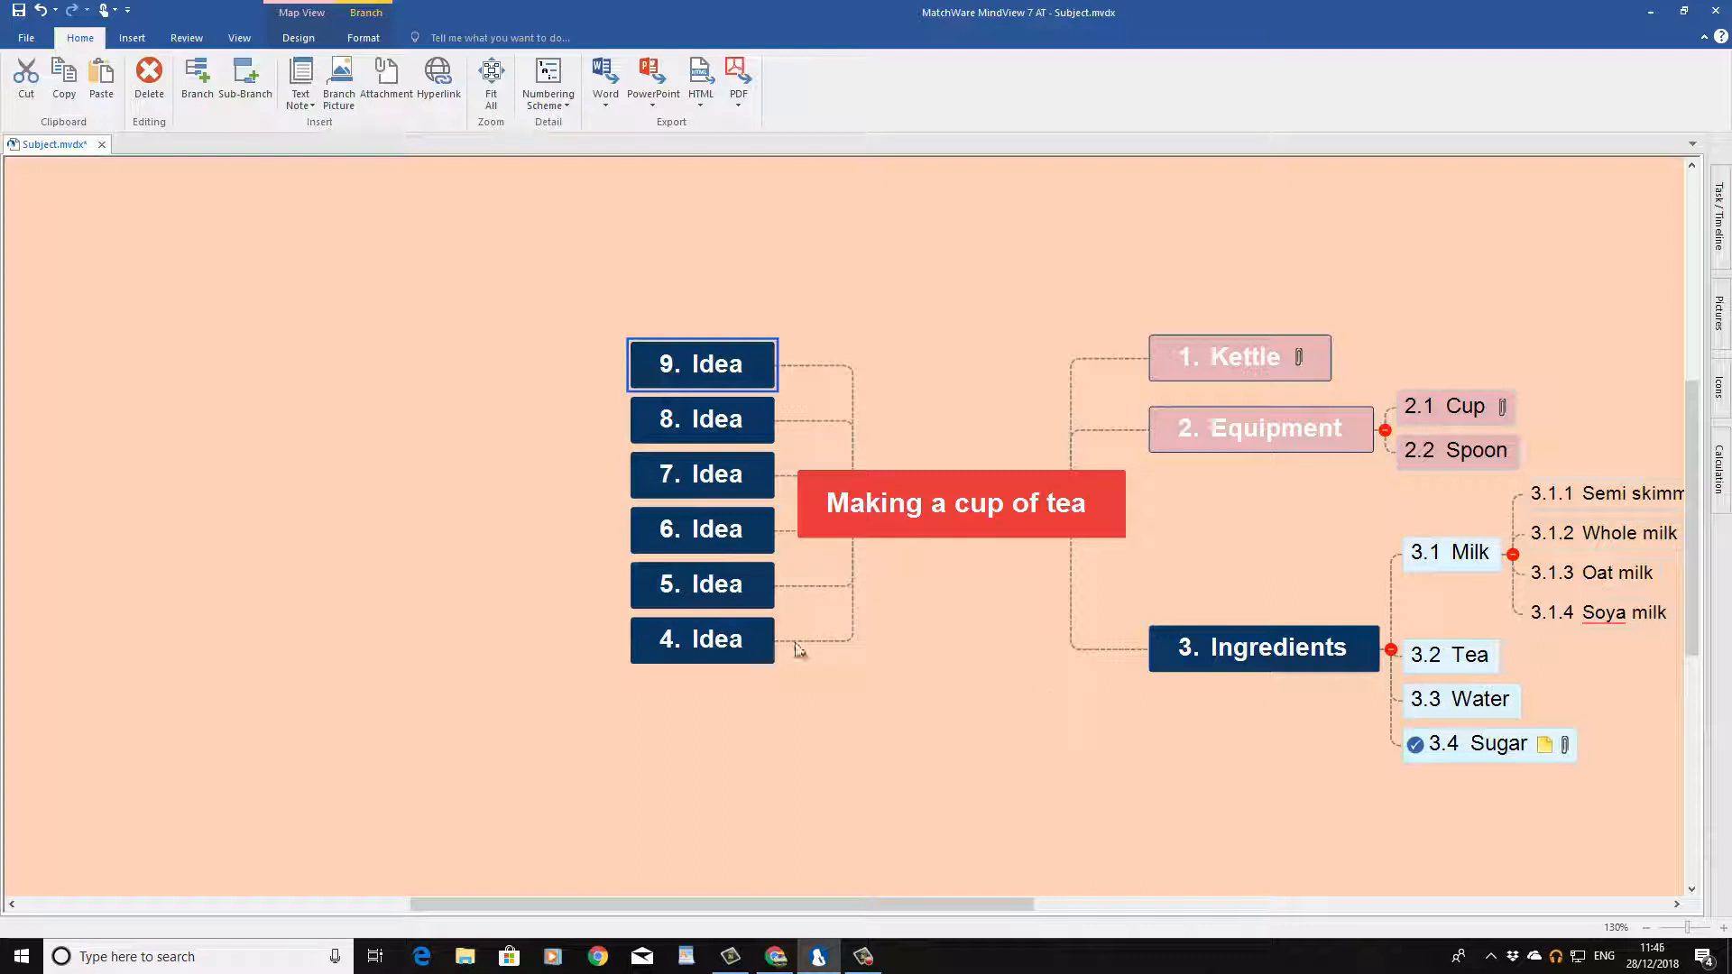
# Fit the whole mind map in the view, zoom in and out around the branches, and fit it again.
pyautogui.click(490, 81)
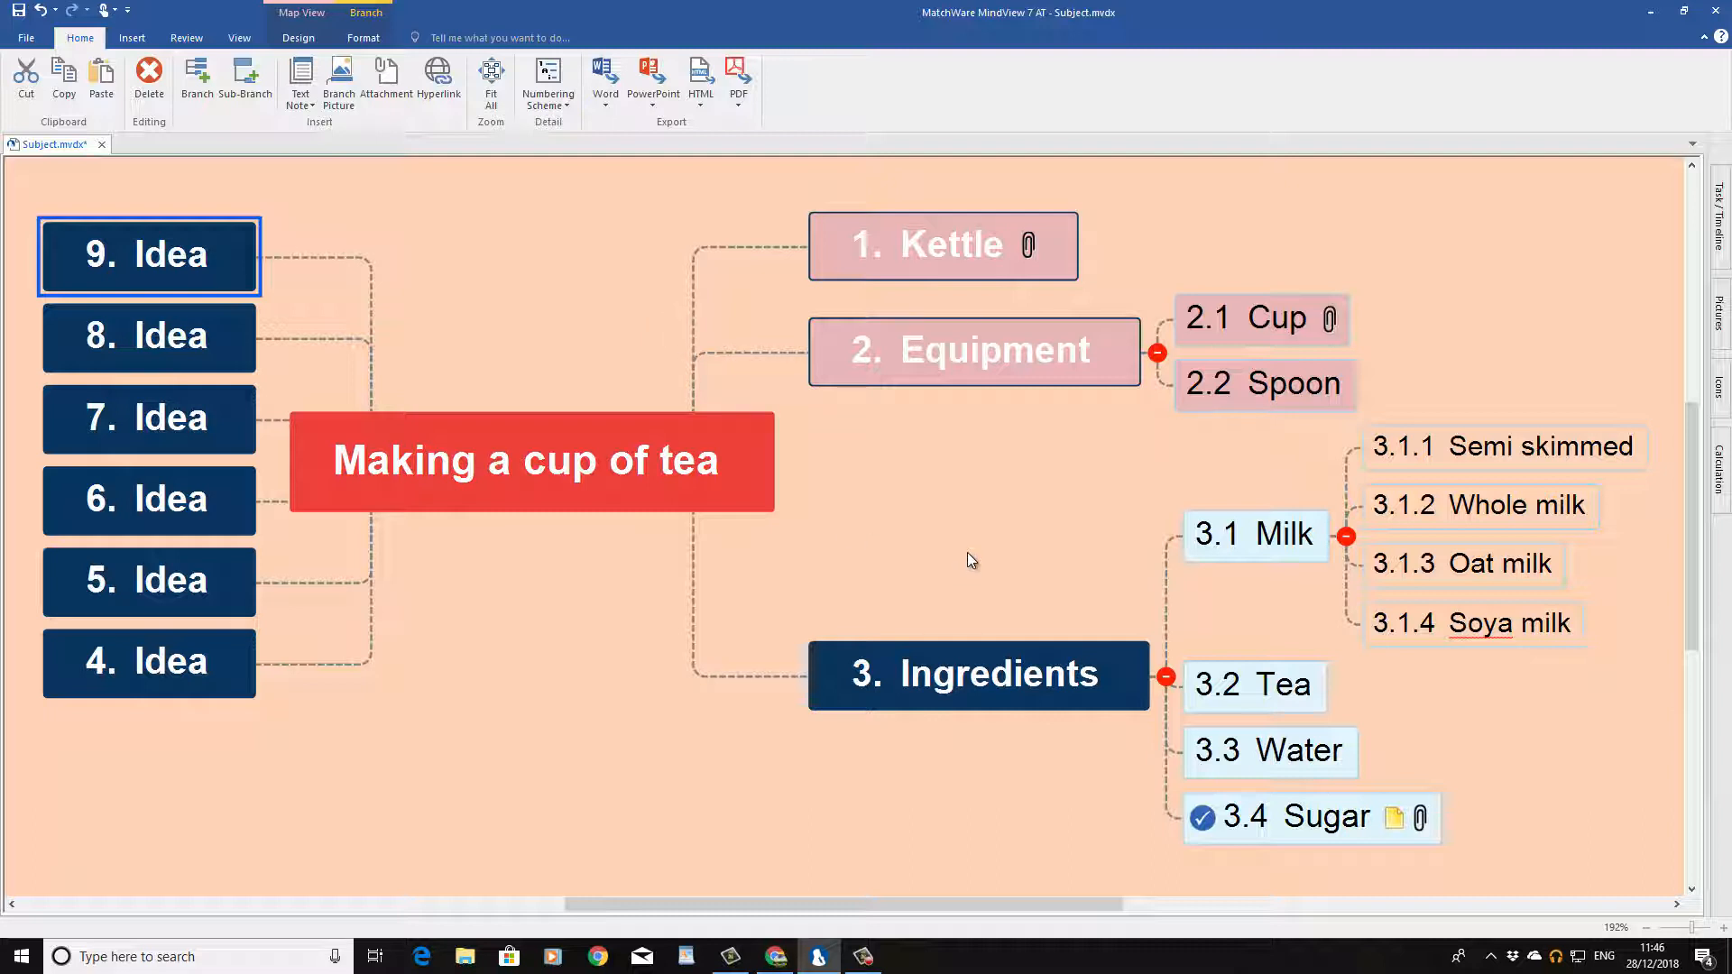
pyautogui.scroll(-4, 967, 552)
pyautogui.scroll(4, 967, 552)
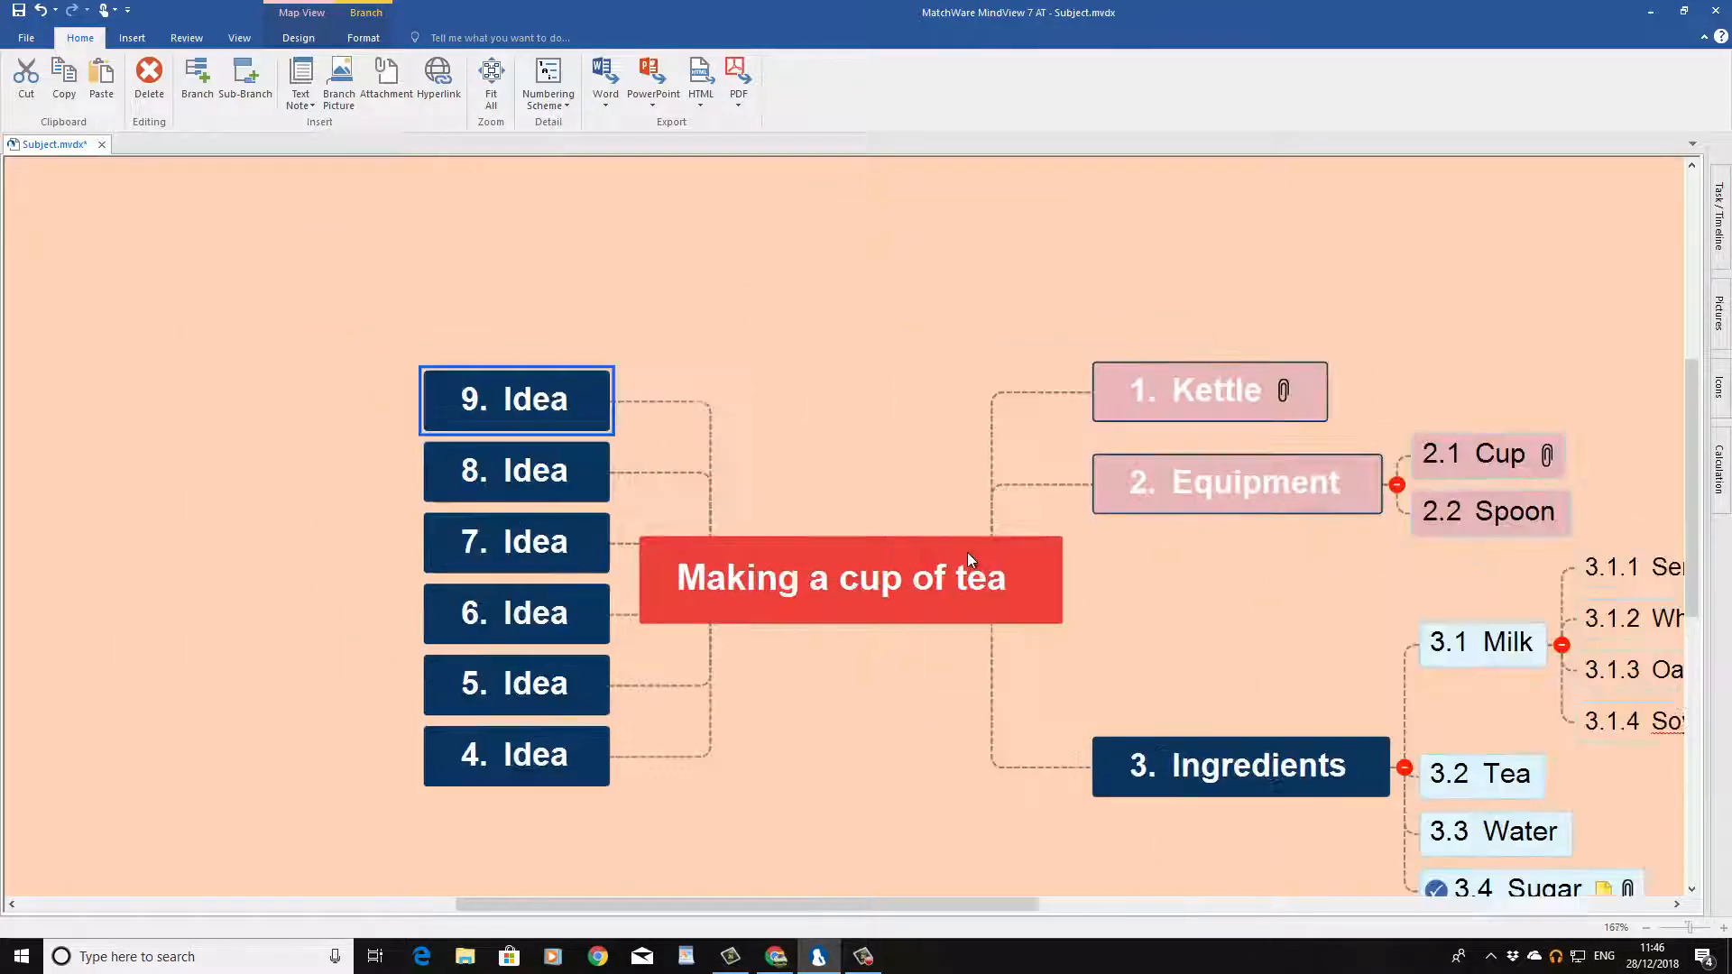
pyautogui.scroll(-5, 967, 552)
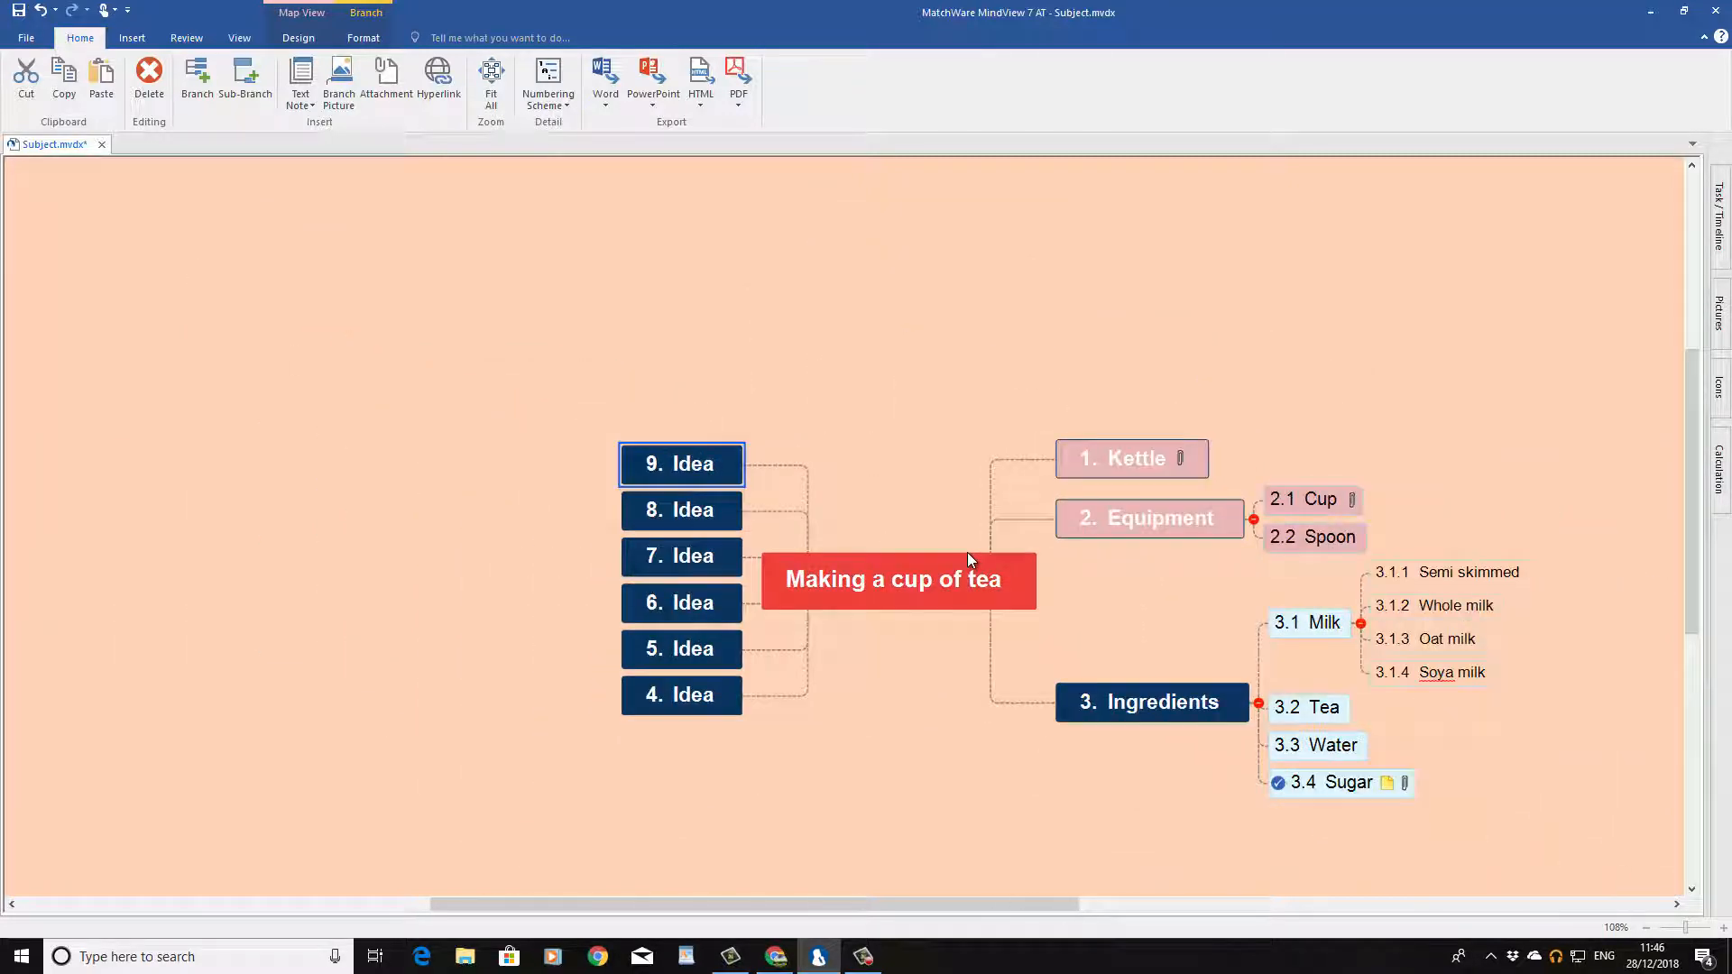
pyautogui.scroll(5, 967, 554)
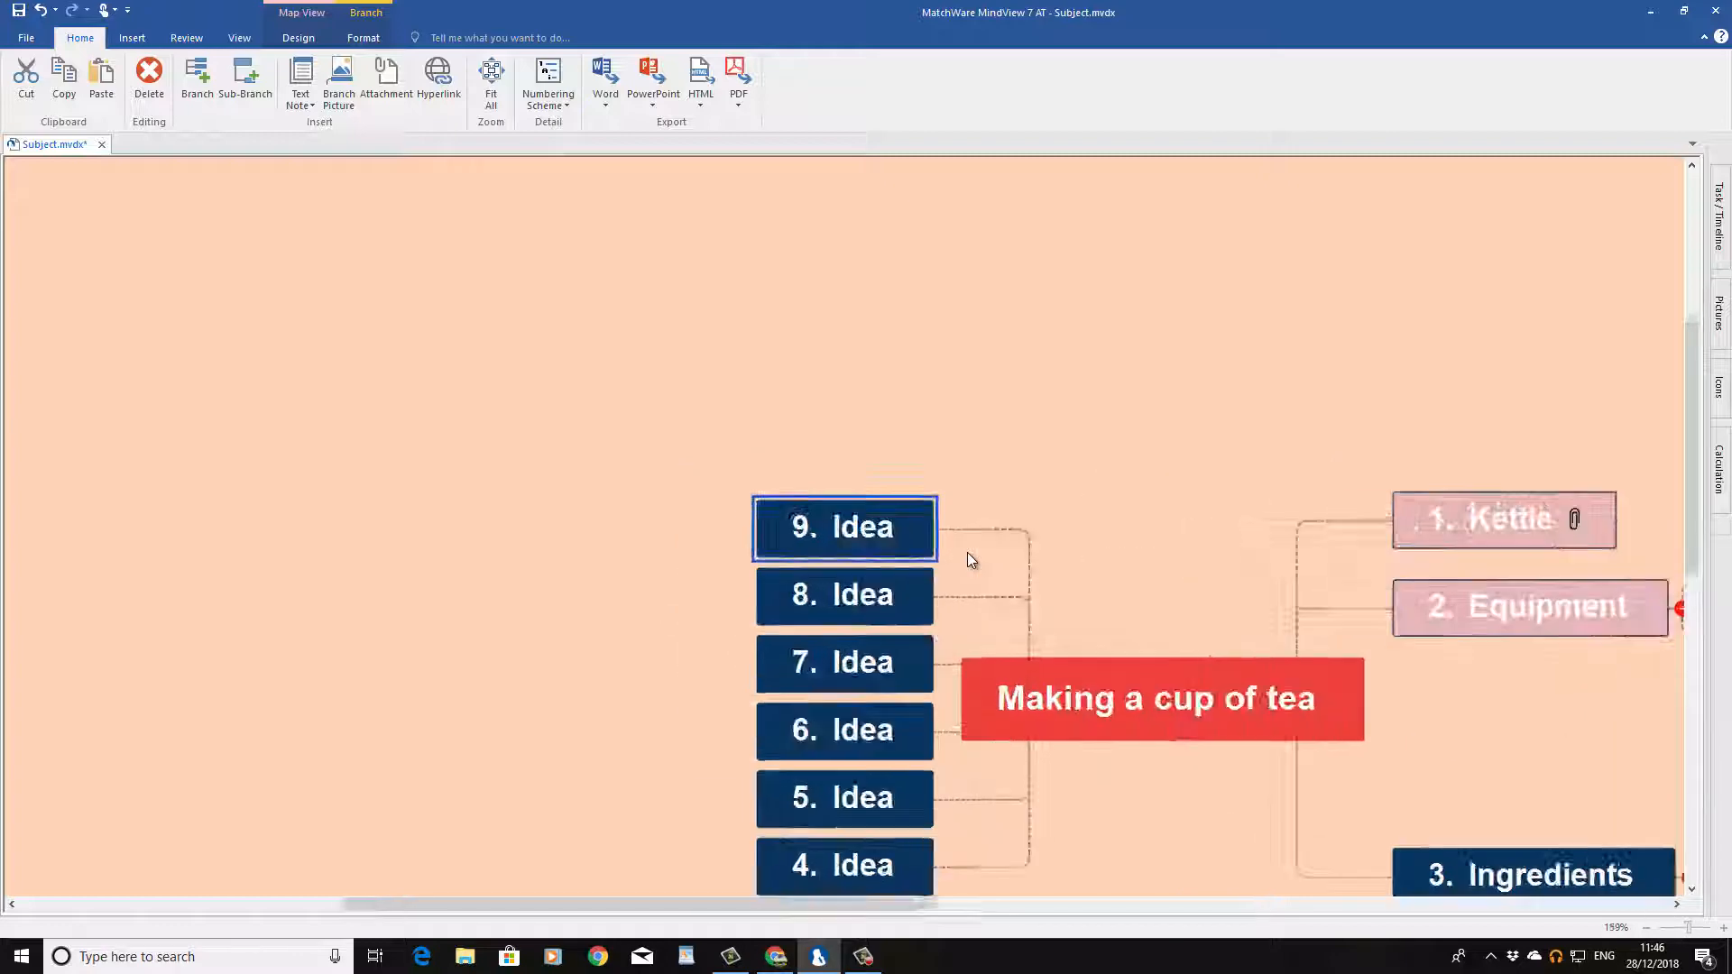
pyautogui.scroll(4, 968, 552)
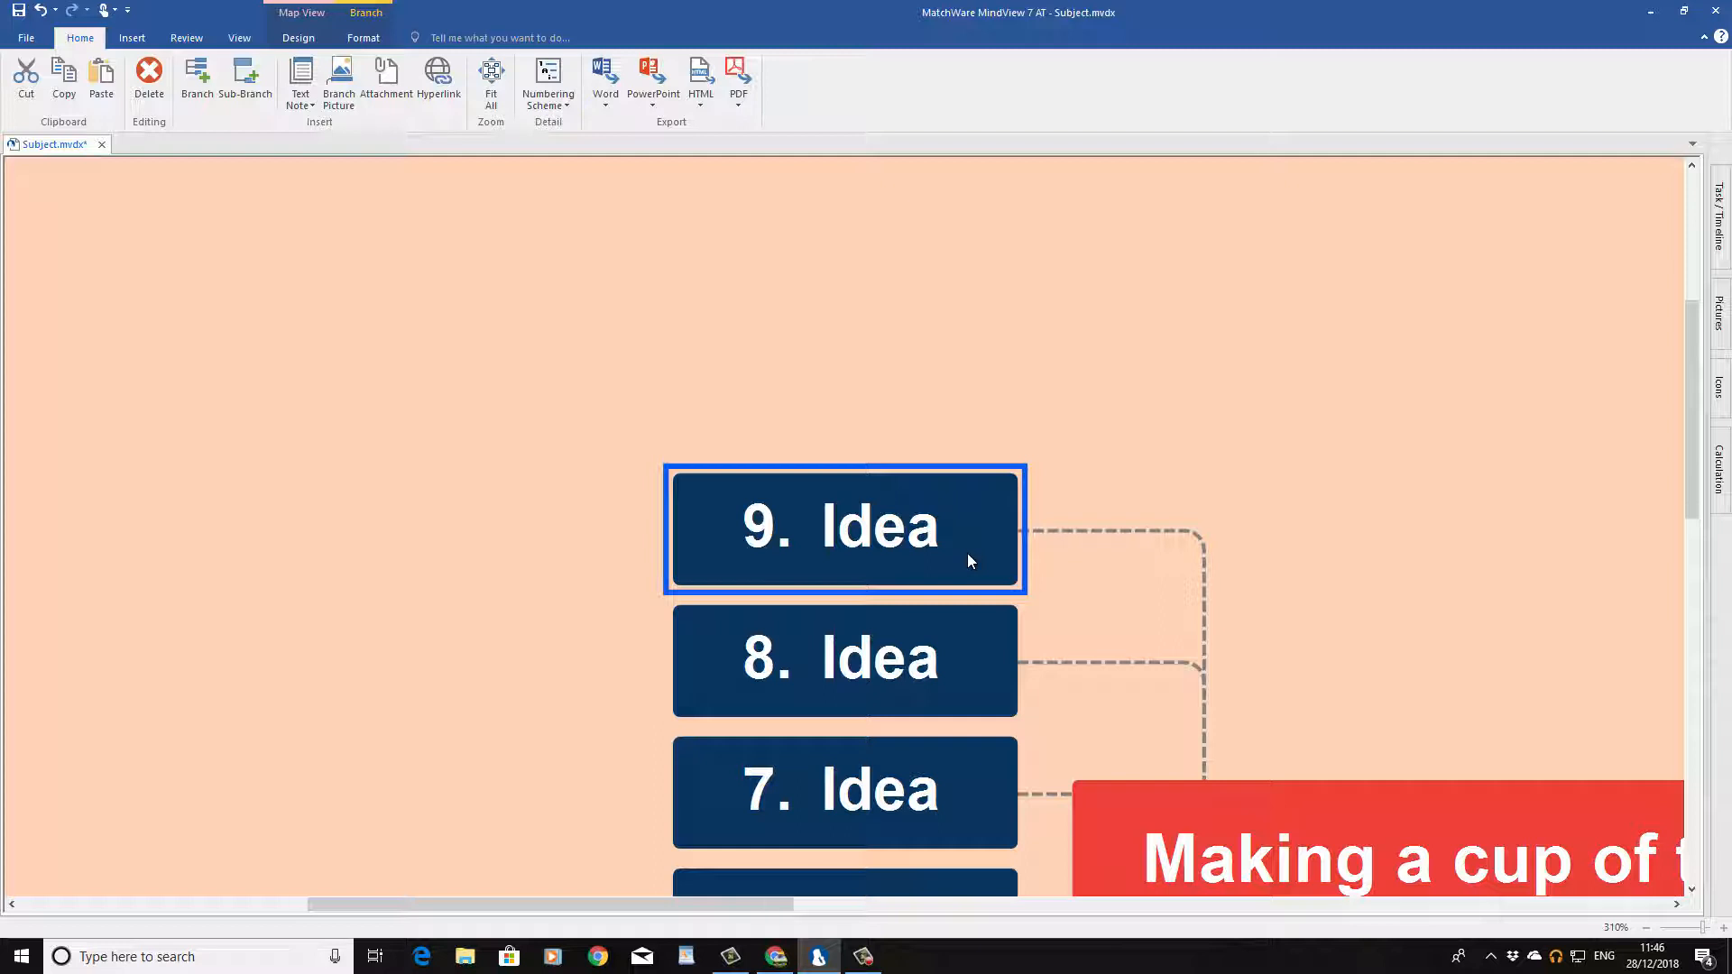
pyautogui.scroll(-8, 967, 554)
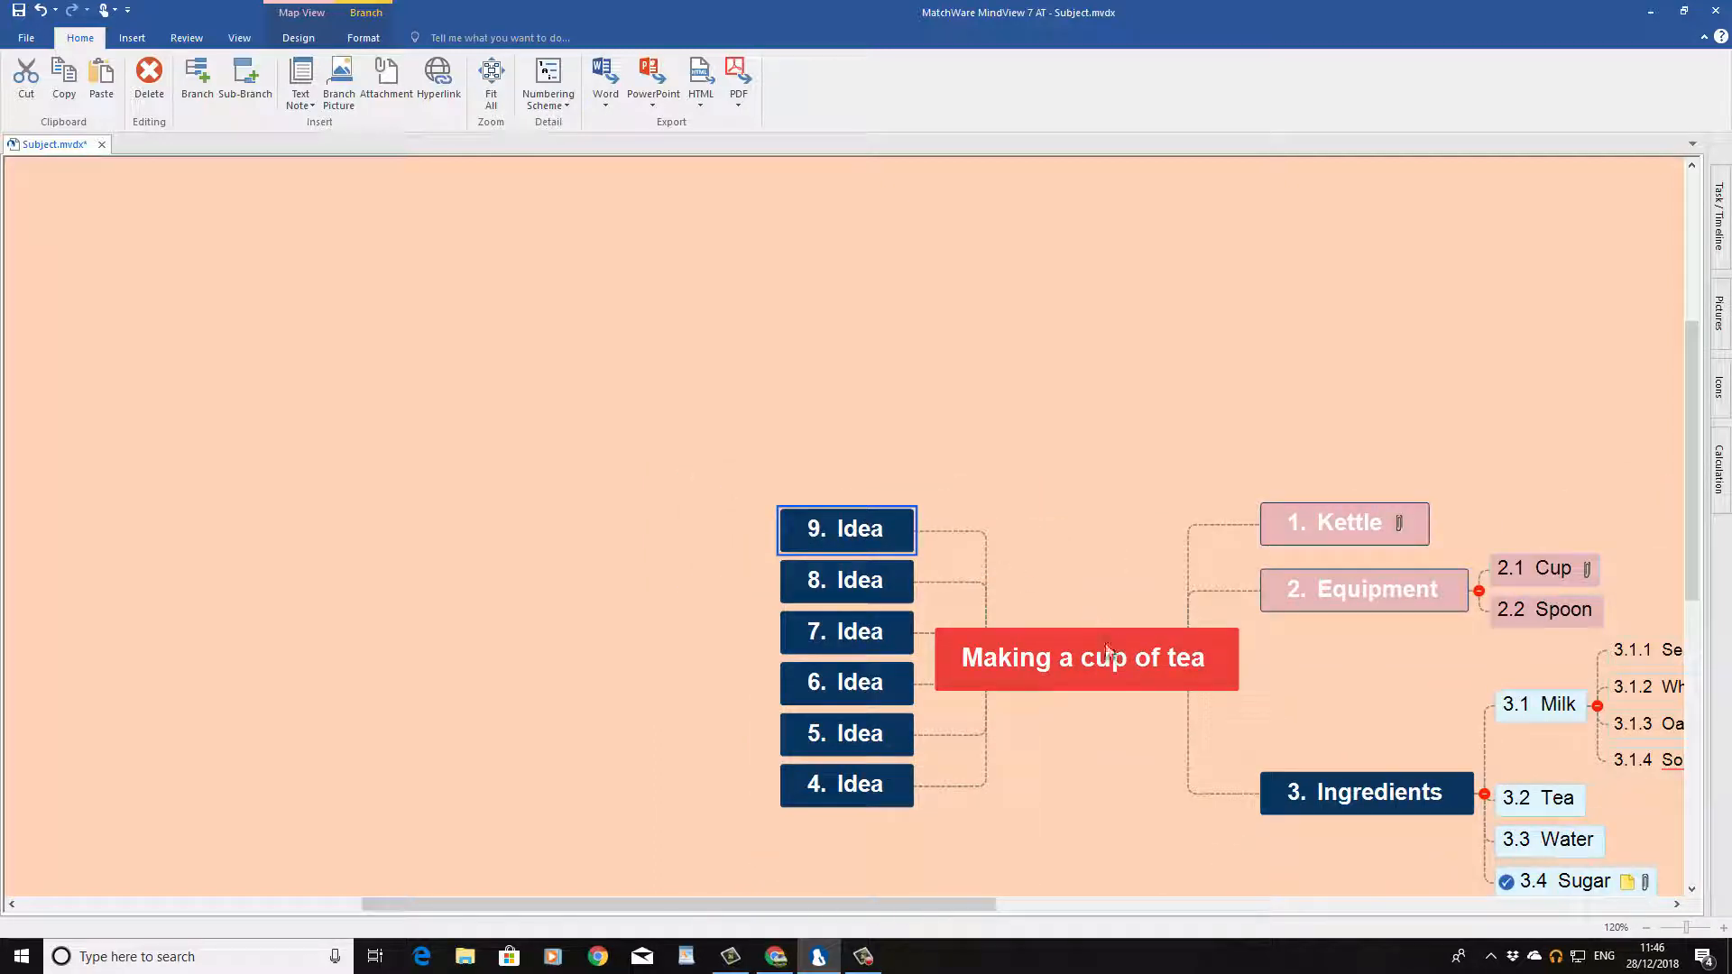
pyautogui.click(491, 78)
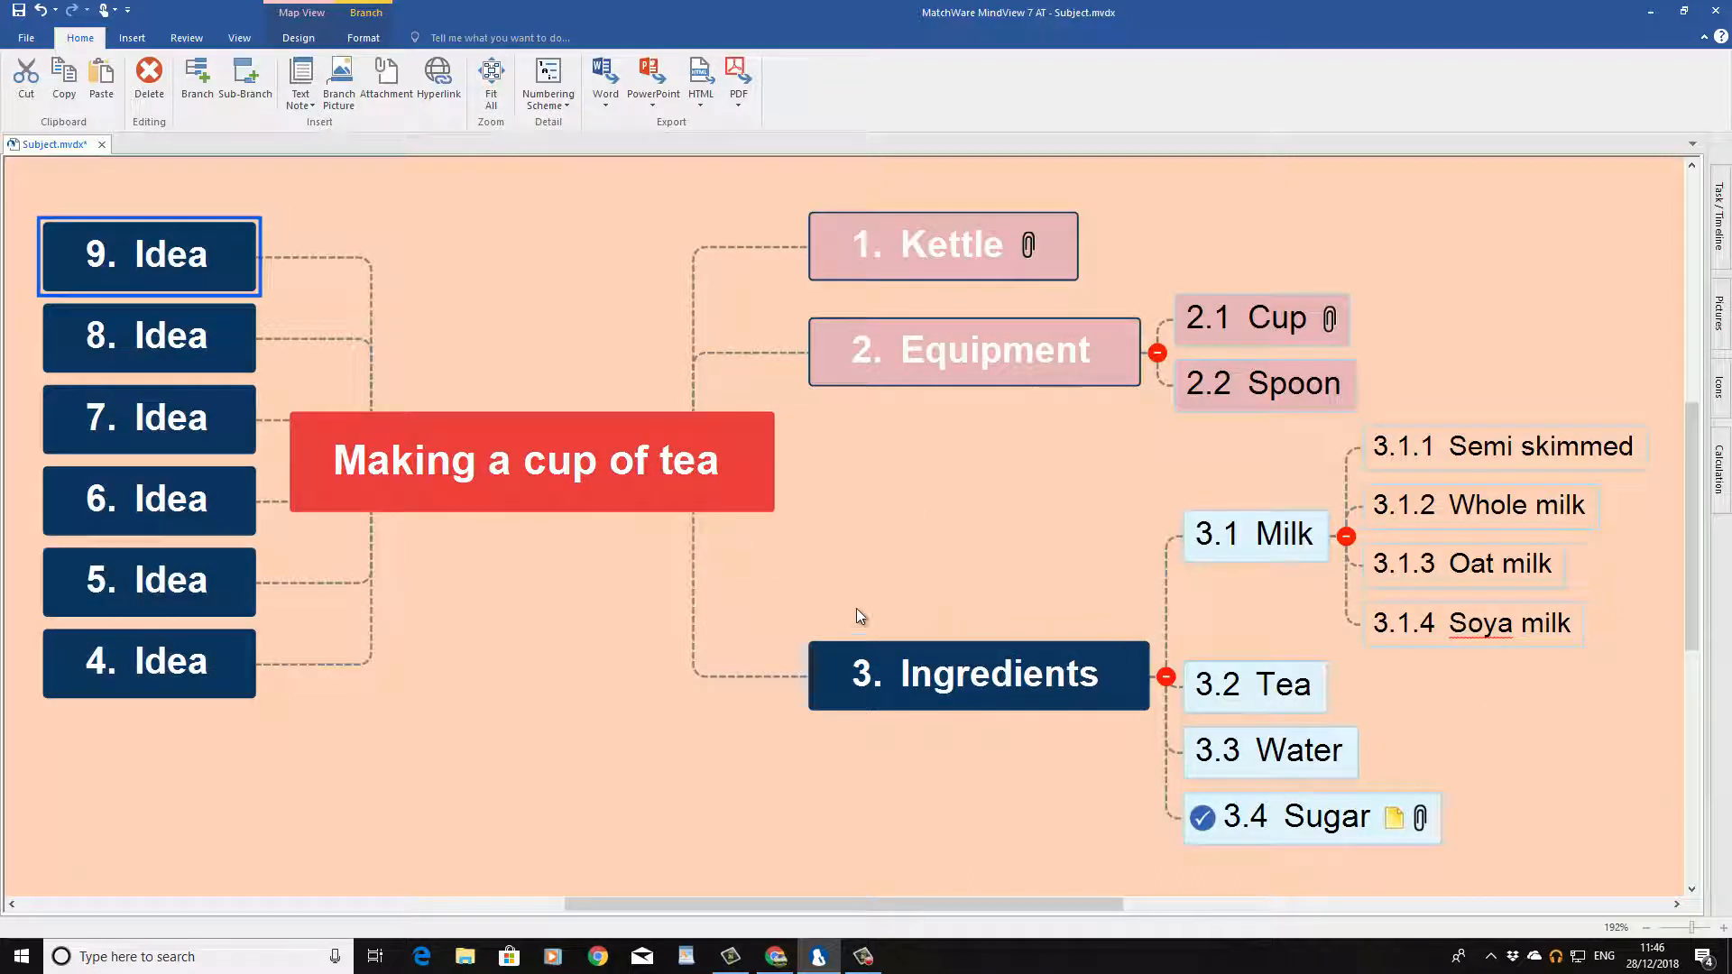
# Switch to Chrome and copy the enlarged floral teacup picture from The Conversation in the tea image results.
pyautogui.click(775, 958)
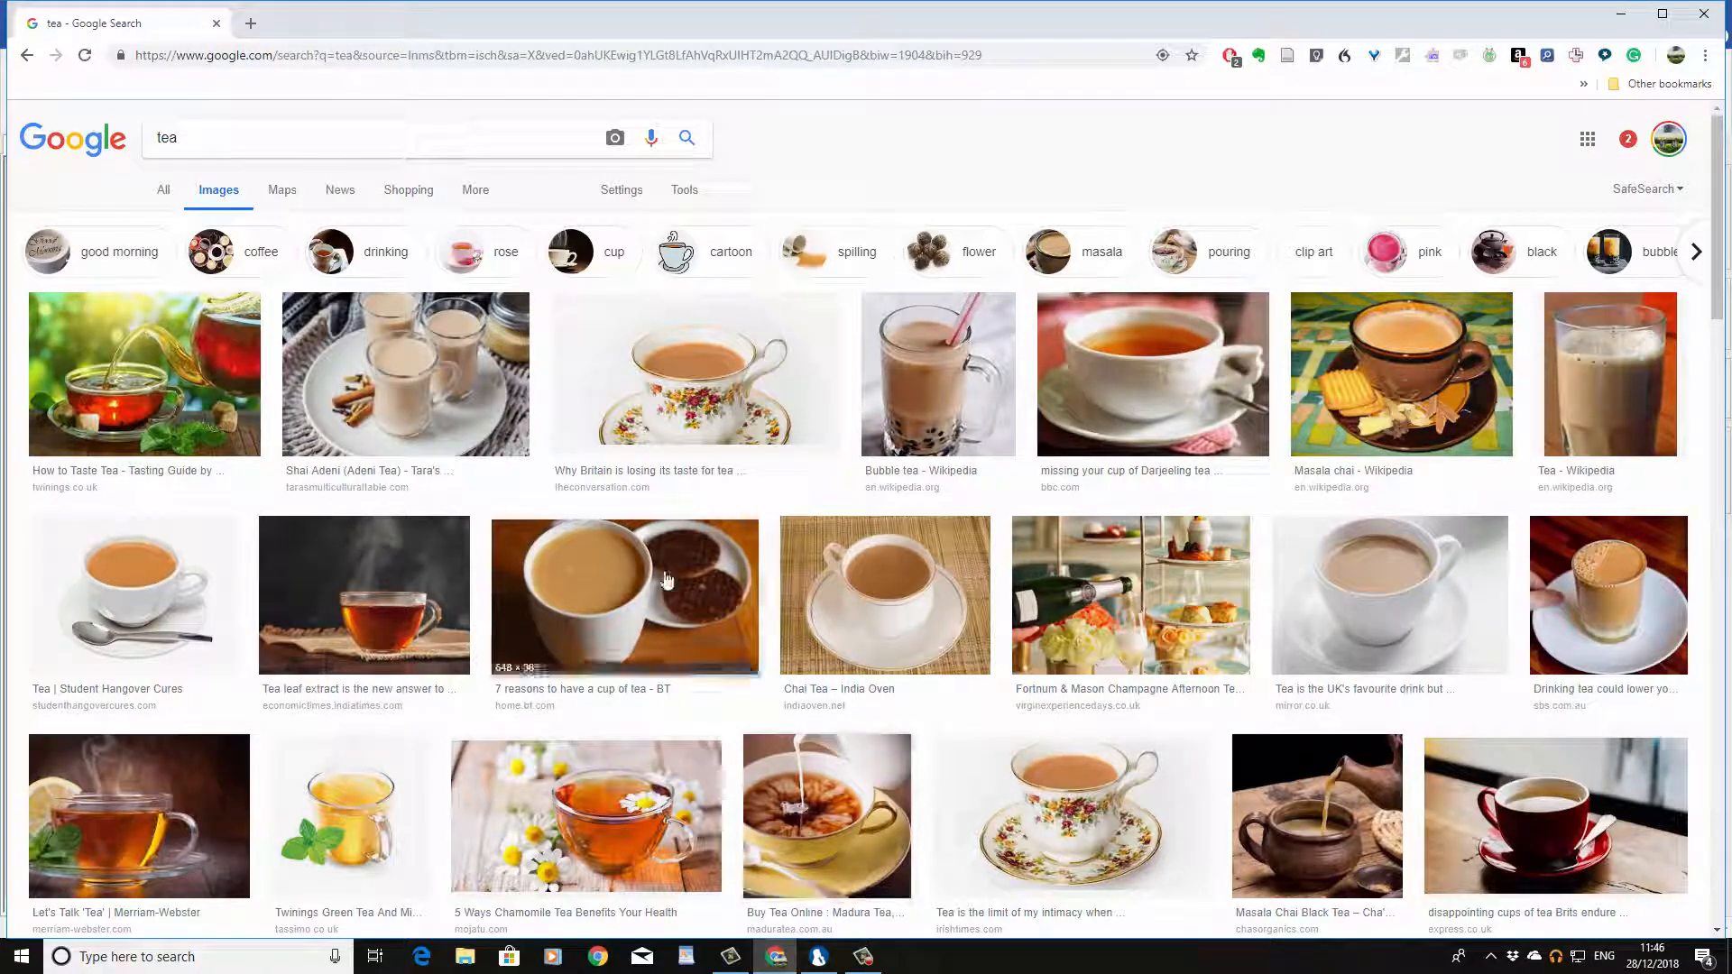
pyautogui.click(705, 387)
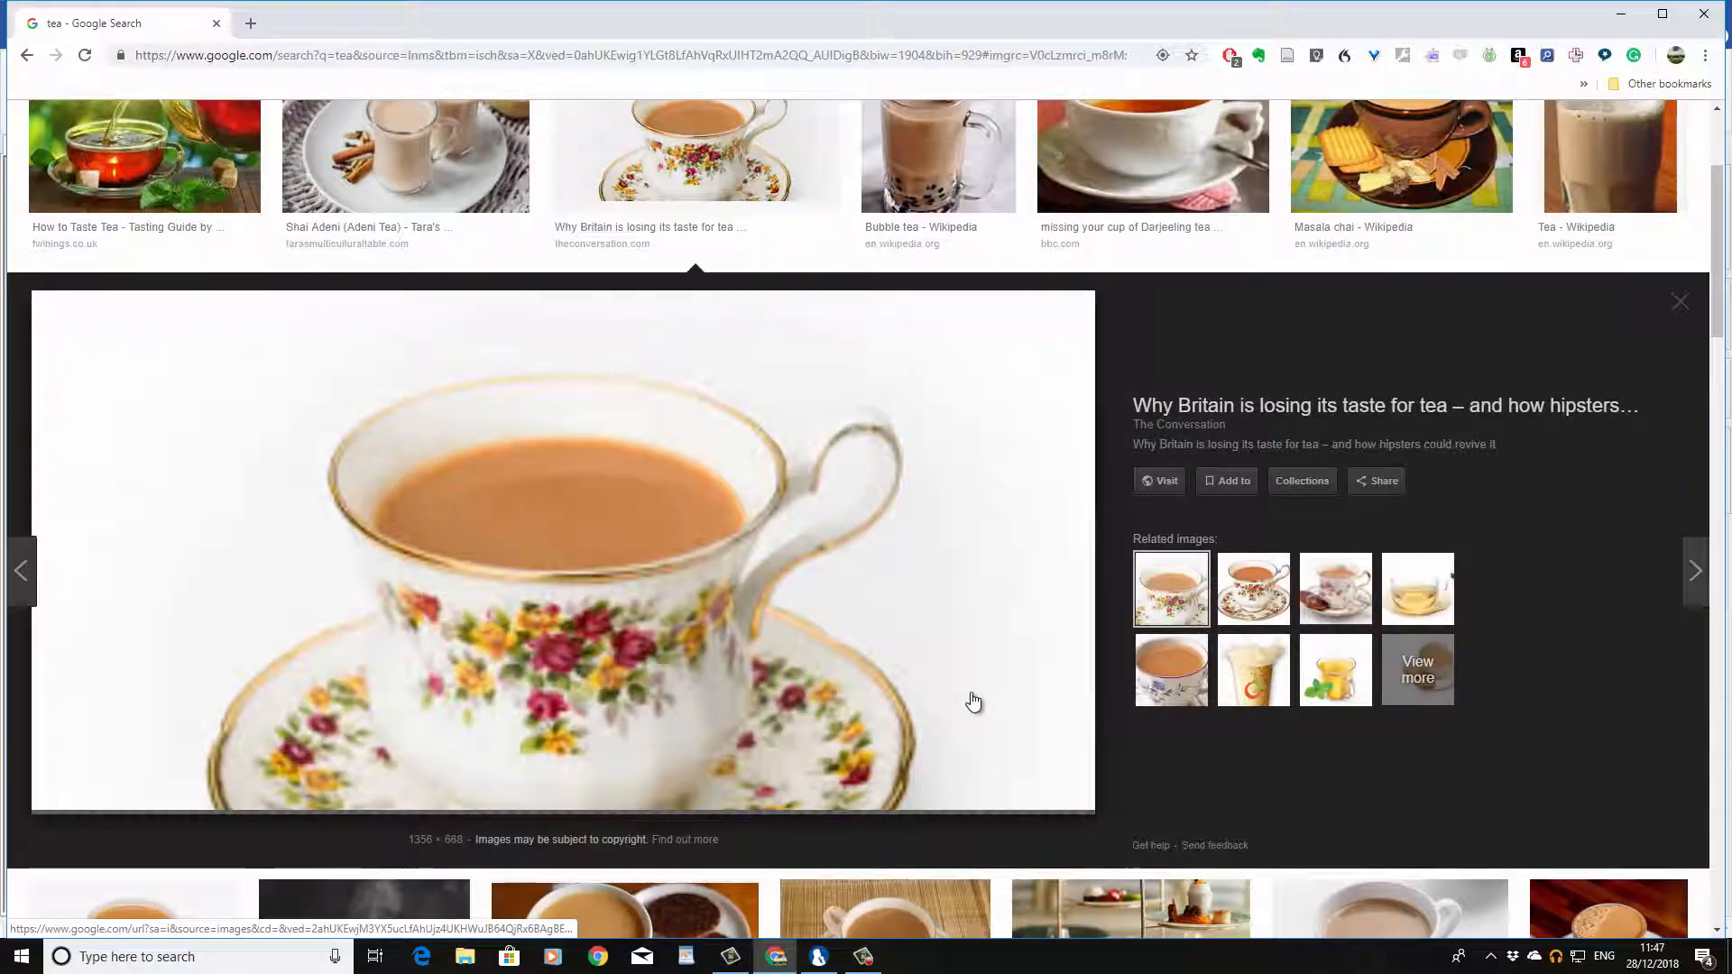
pyautogui.rightClick(568, 526)
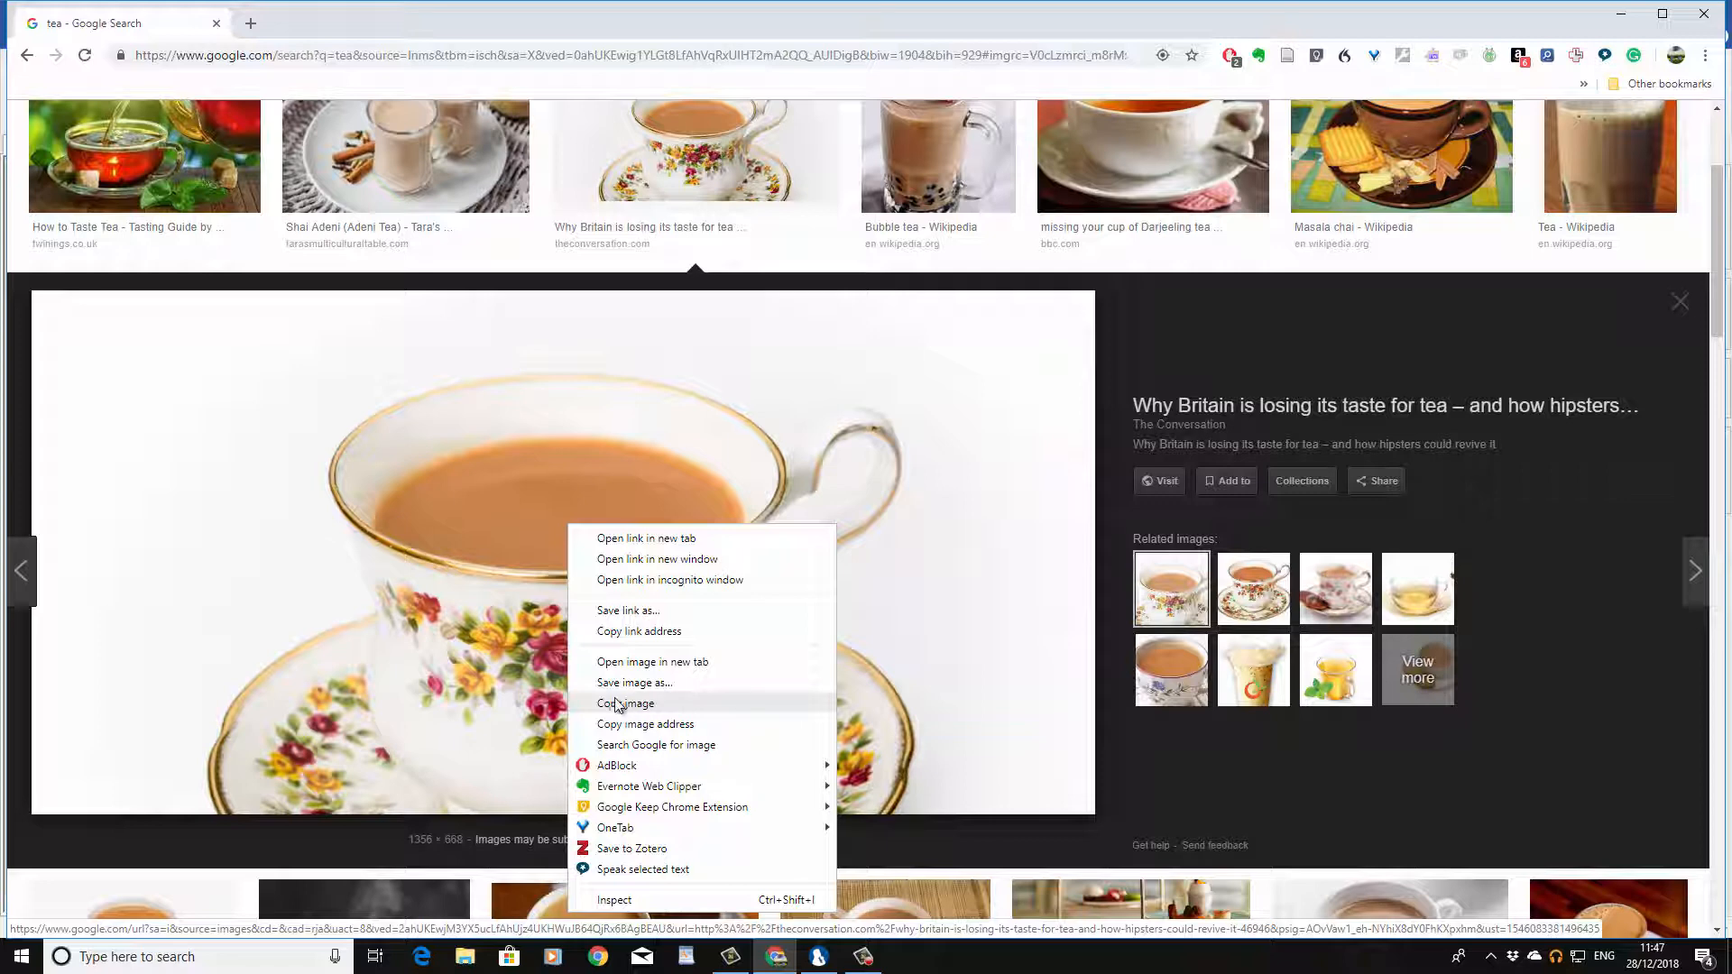
pyautogui.click(665, 706)
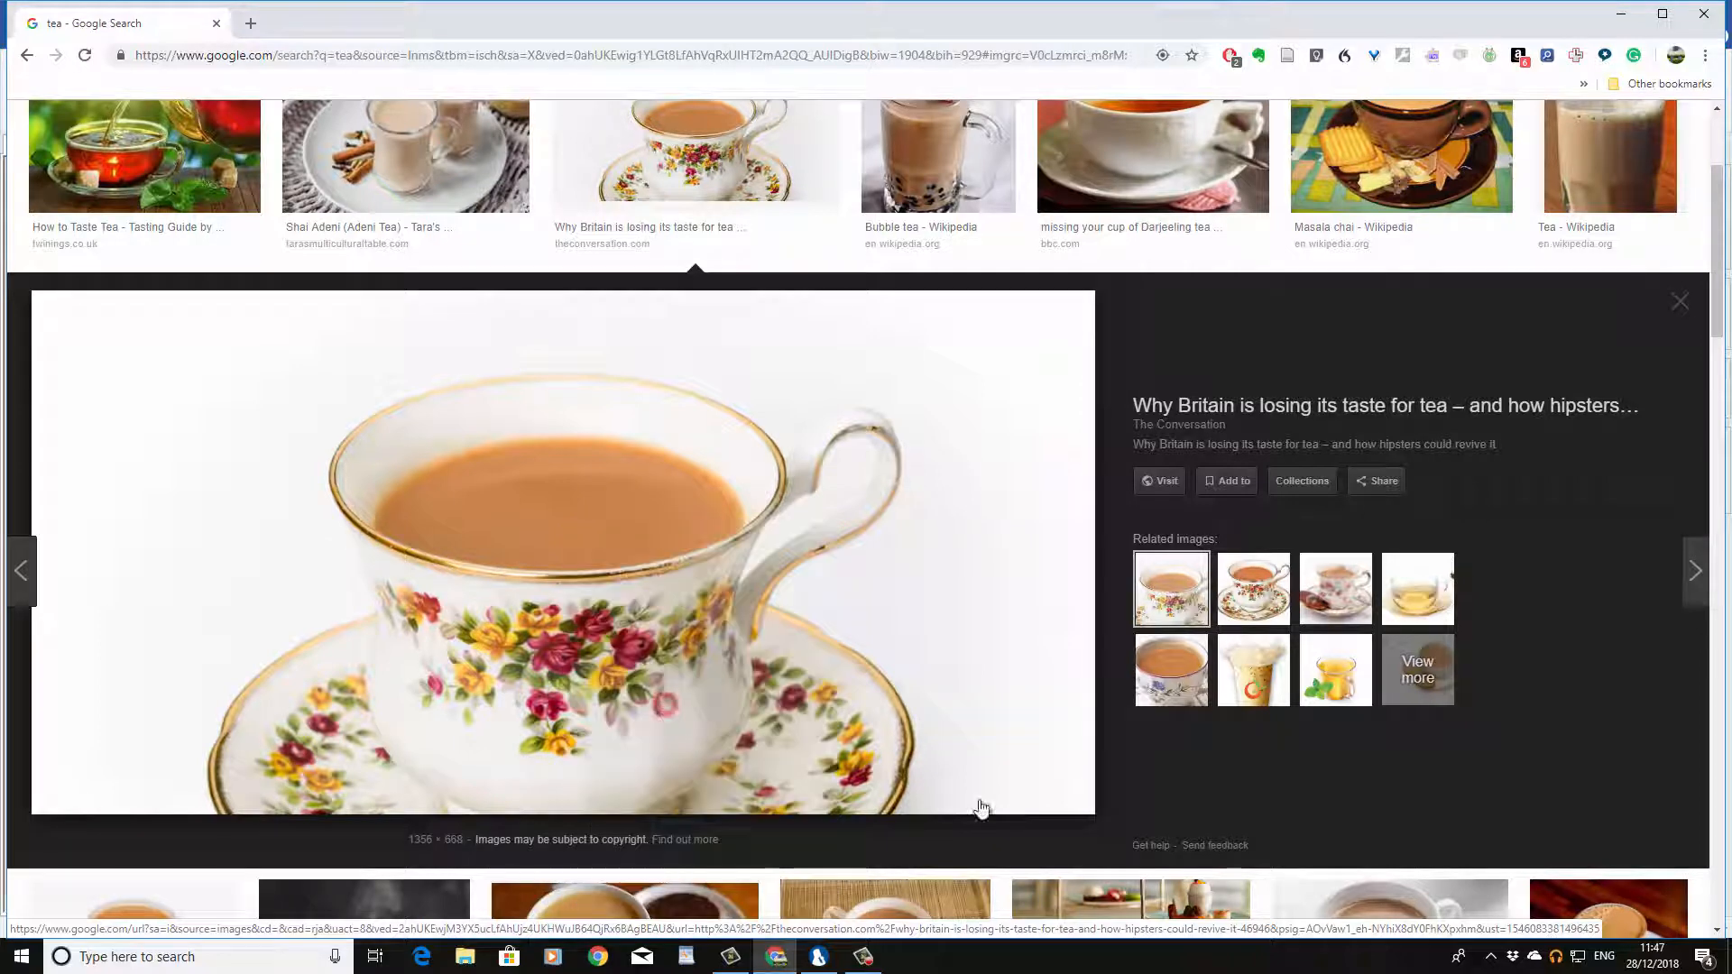
# Switch back to MindView, paste the copied teacup picture onto the Tea sub-branch and enlarge it slightly.
pyautogui.click(820, 956)
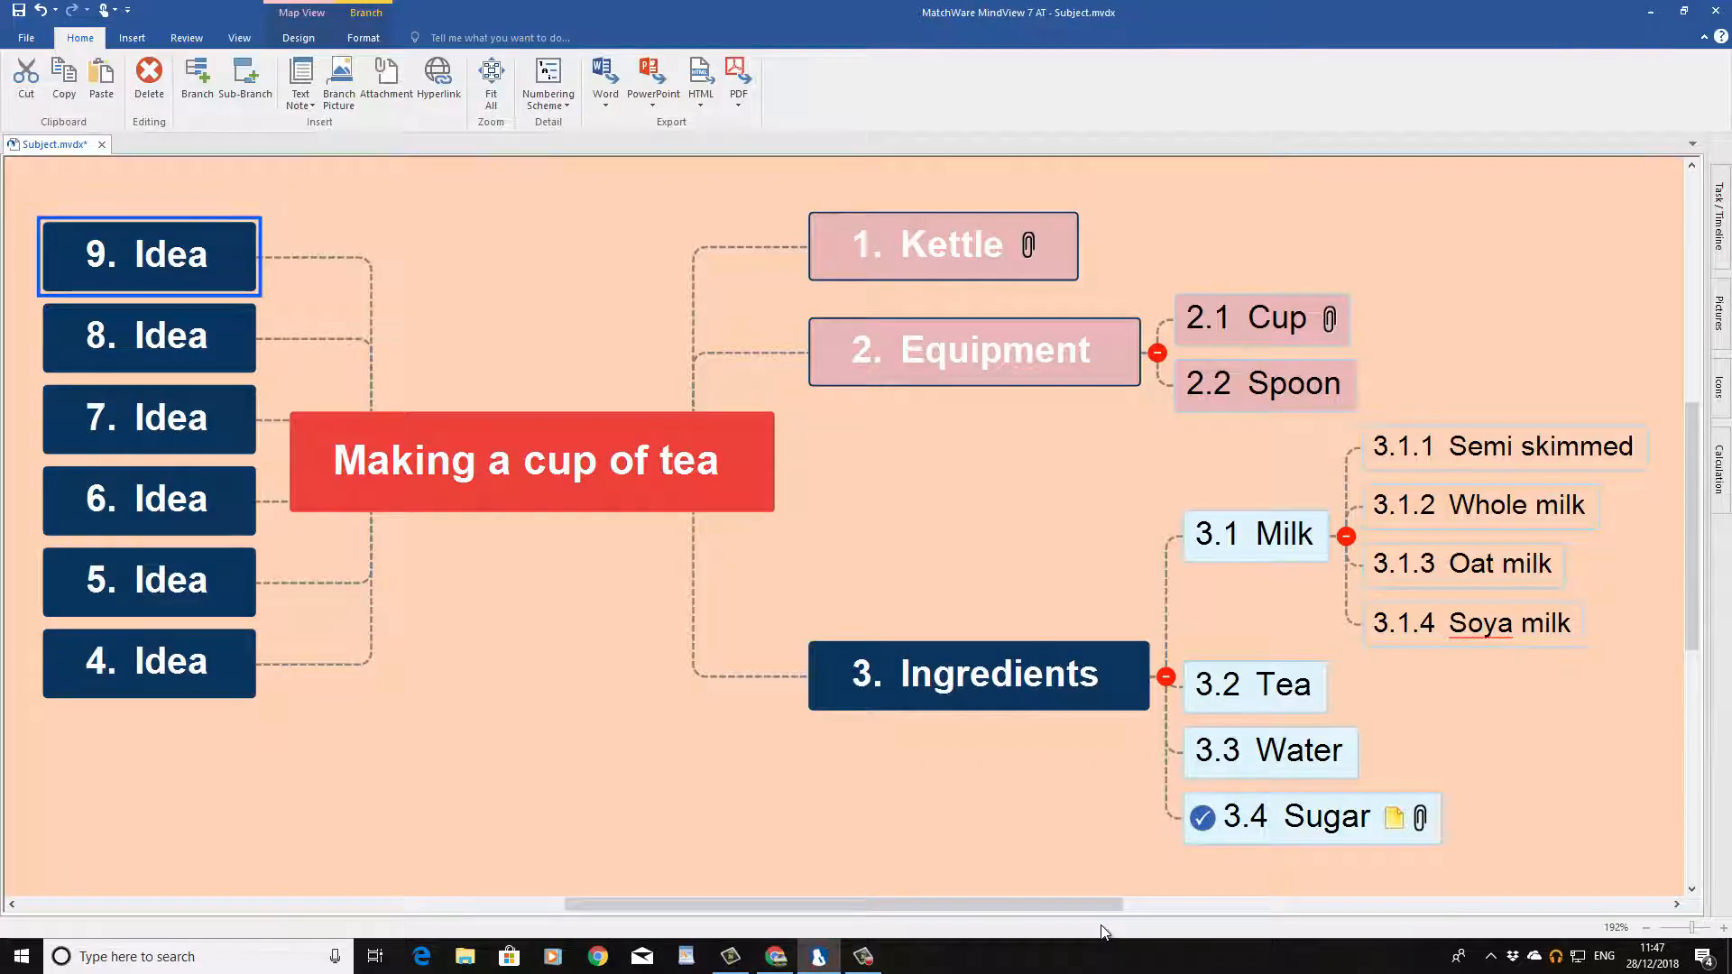
pyautogui.rightClick(1285, 688)
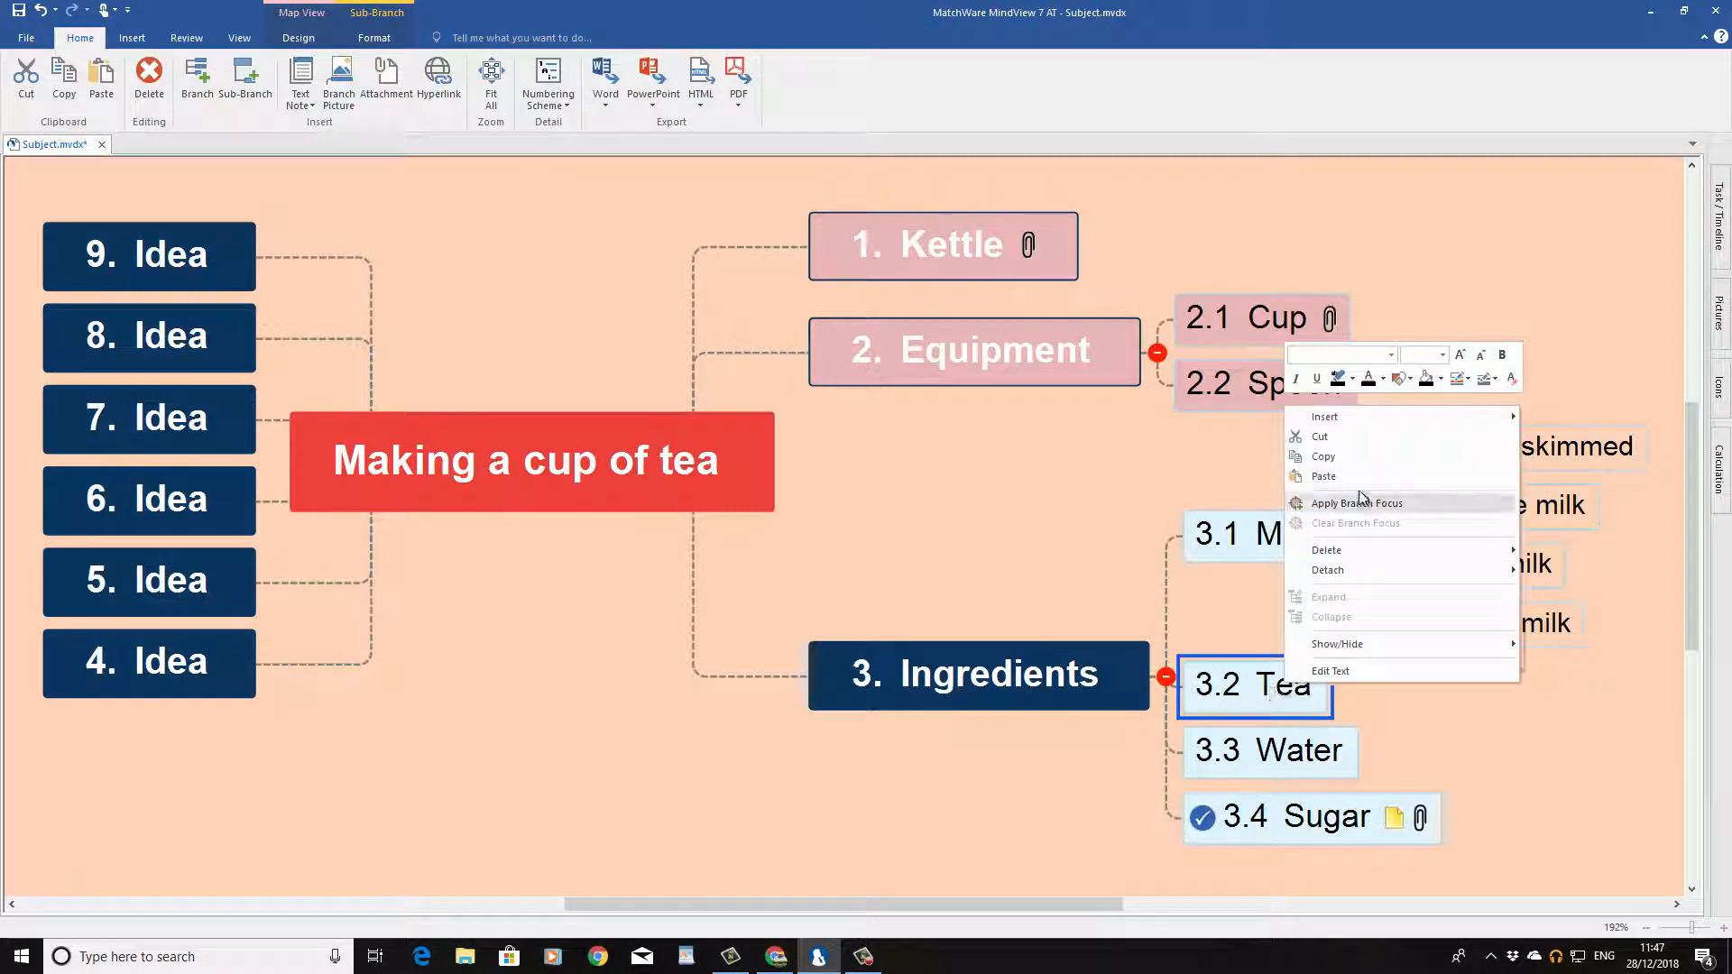
pyautogui.click(1360, 478)
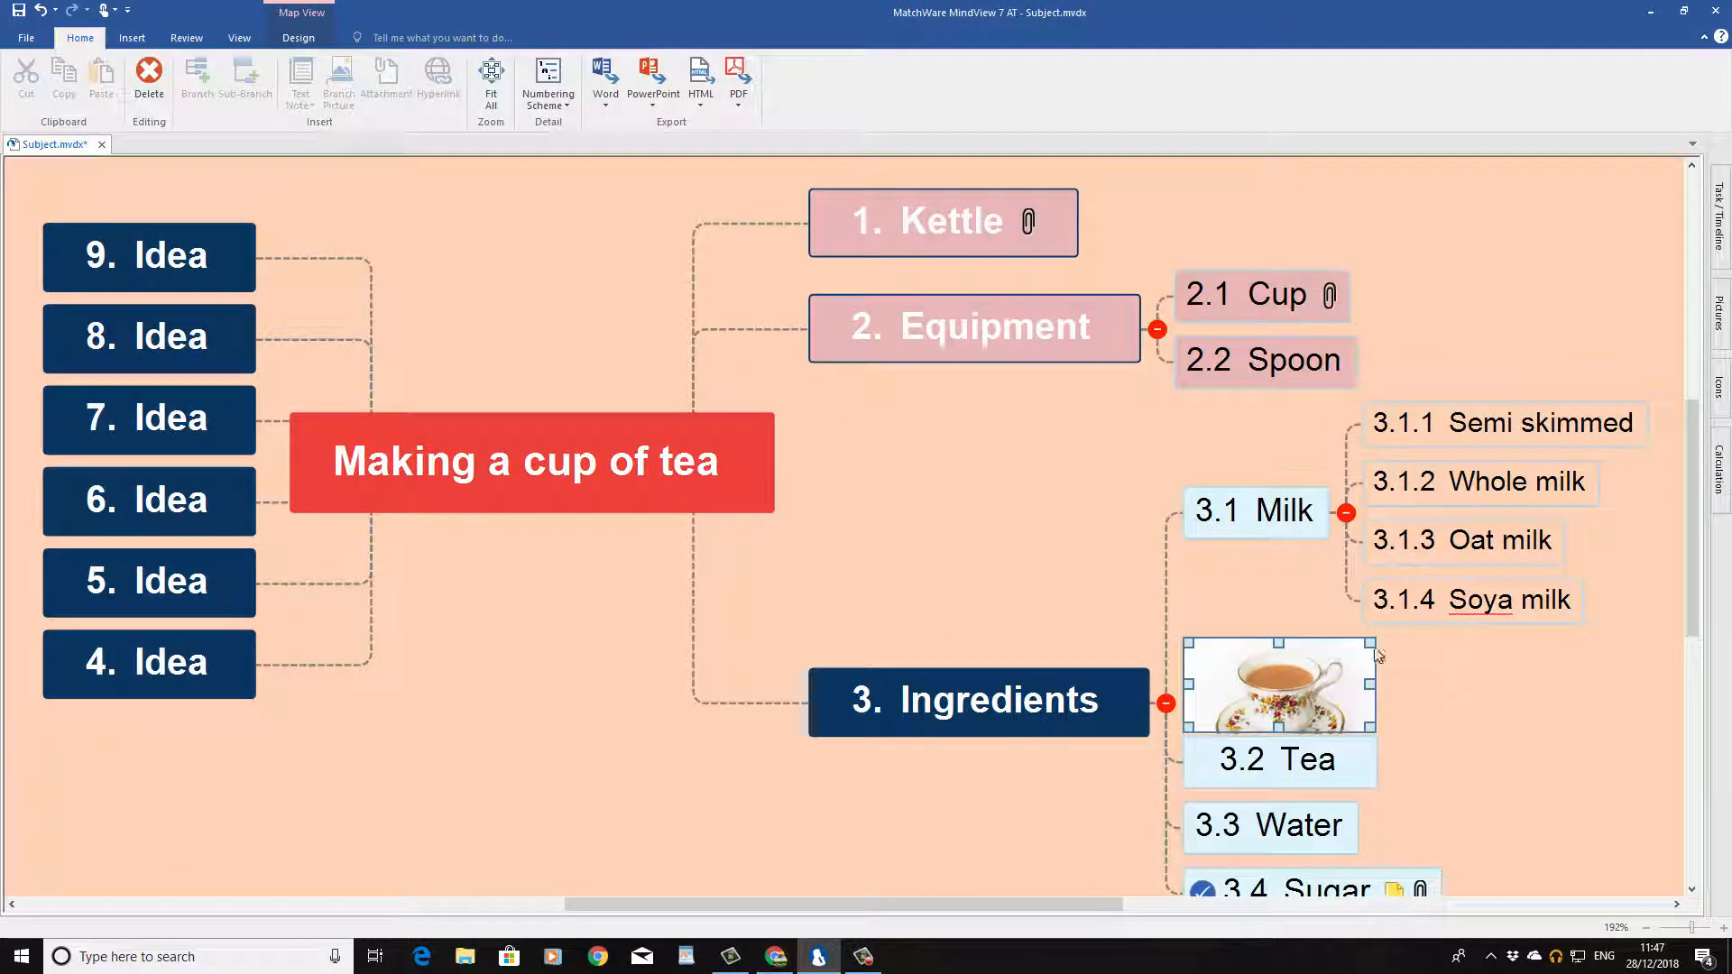
pyautogui.moveTo(1373, 632); pyautogui.dragTo(1400, 627)
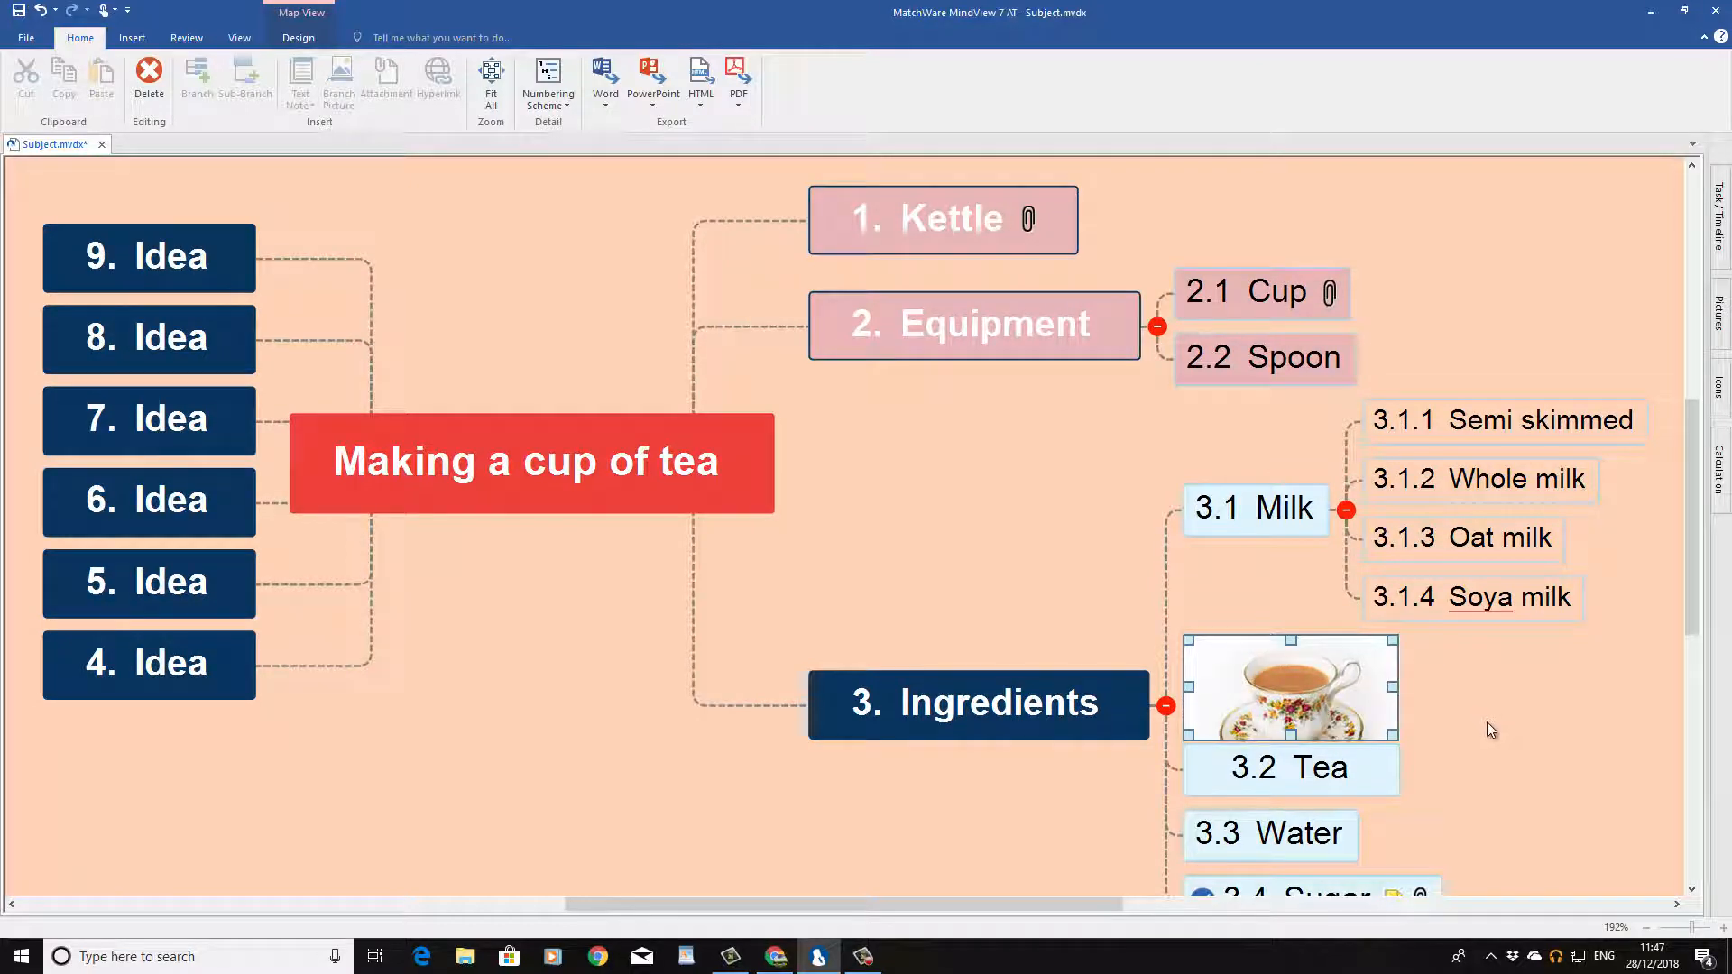
pyautogui.click(1491, 735)
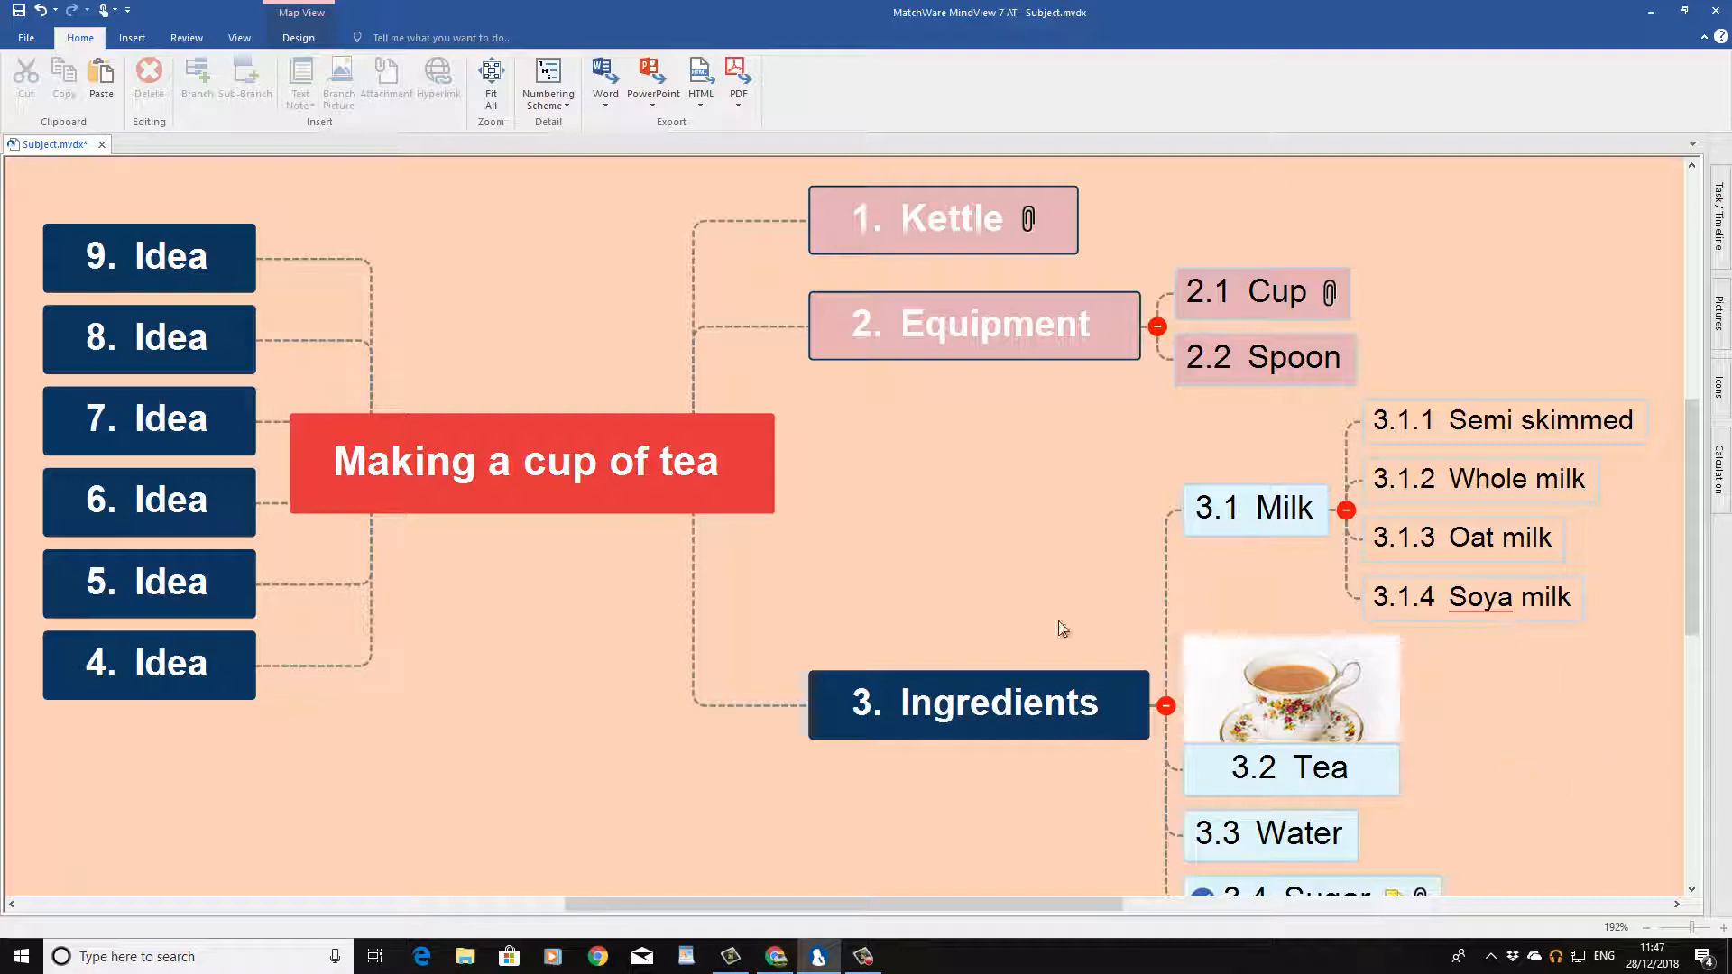
# Examine the whole map zoomed out and the Tea sub-branch with its picture close up.
pyautogui.scroll(-5, 1059, 620)
pyautogui.scroll(-1, 1059, 618)
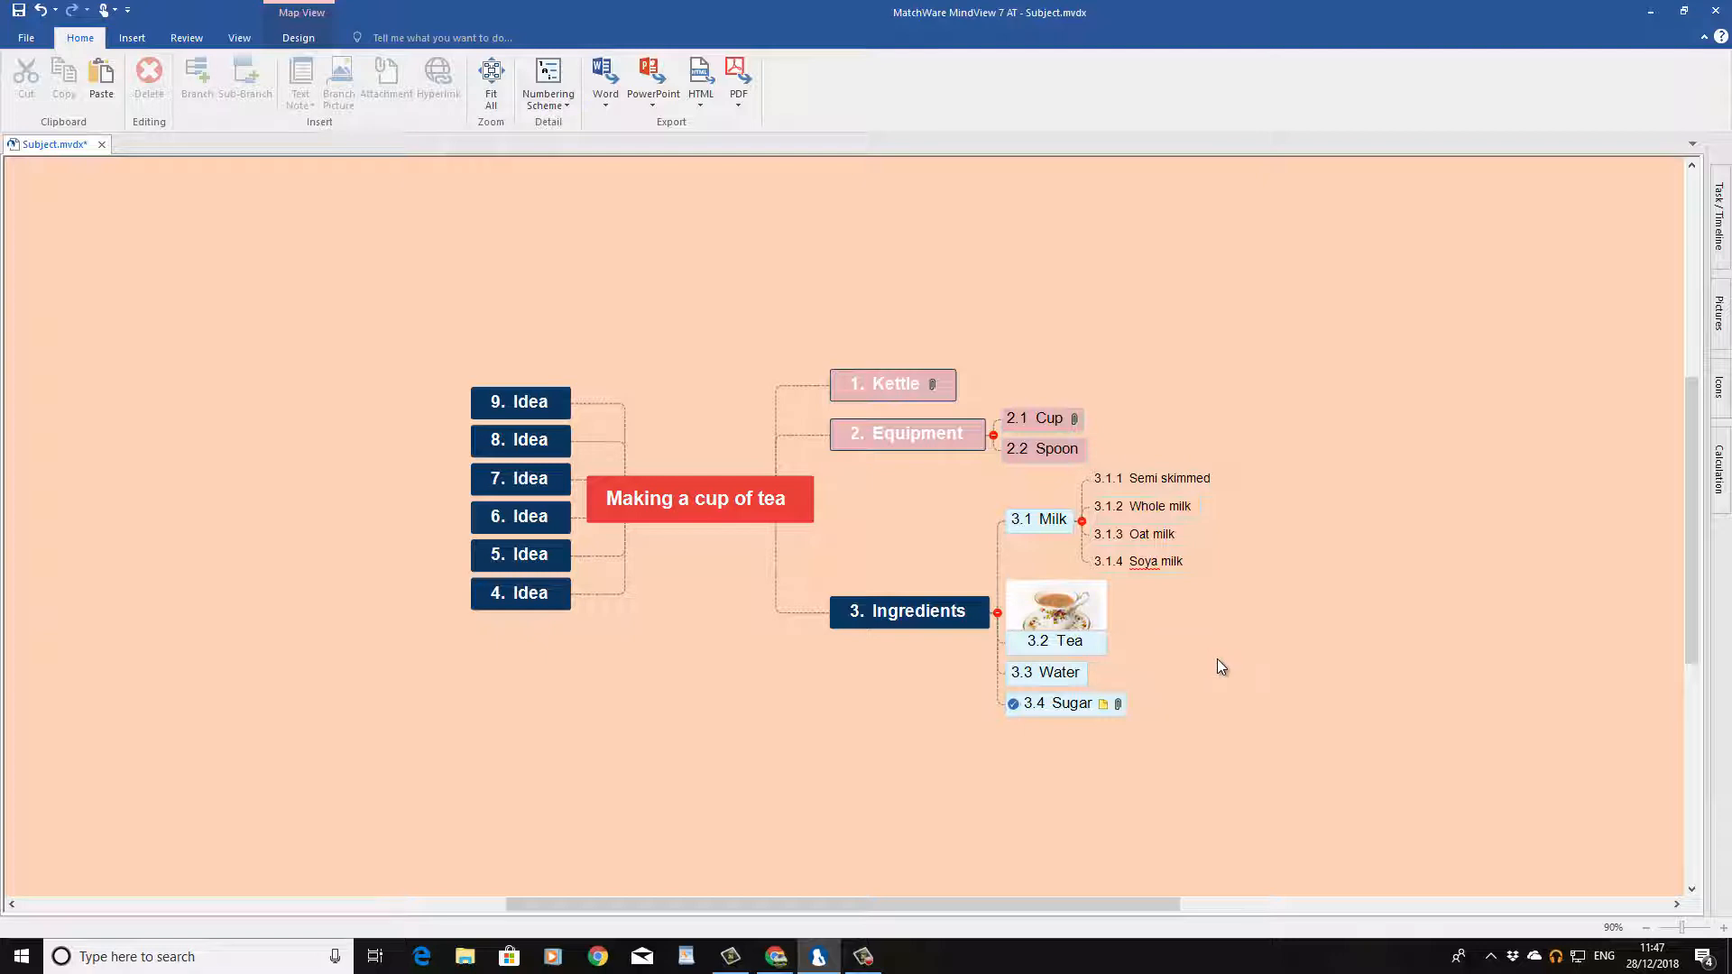
pyautogui.click(1058, 606)
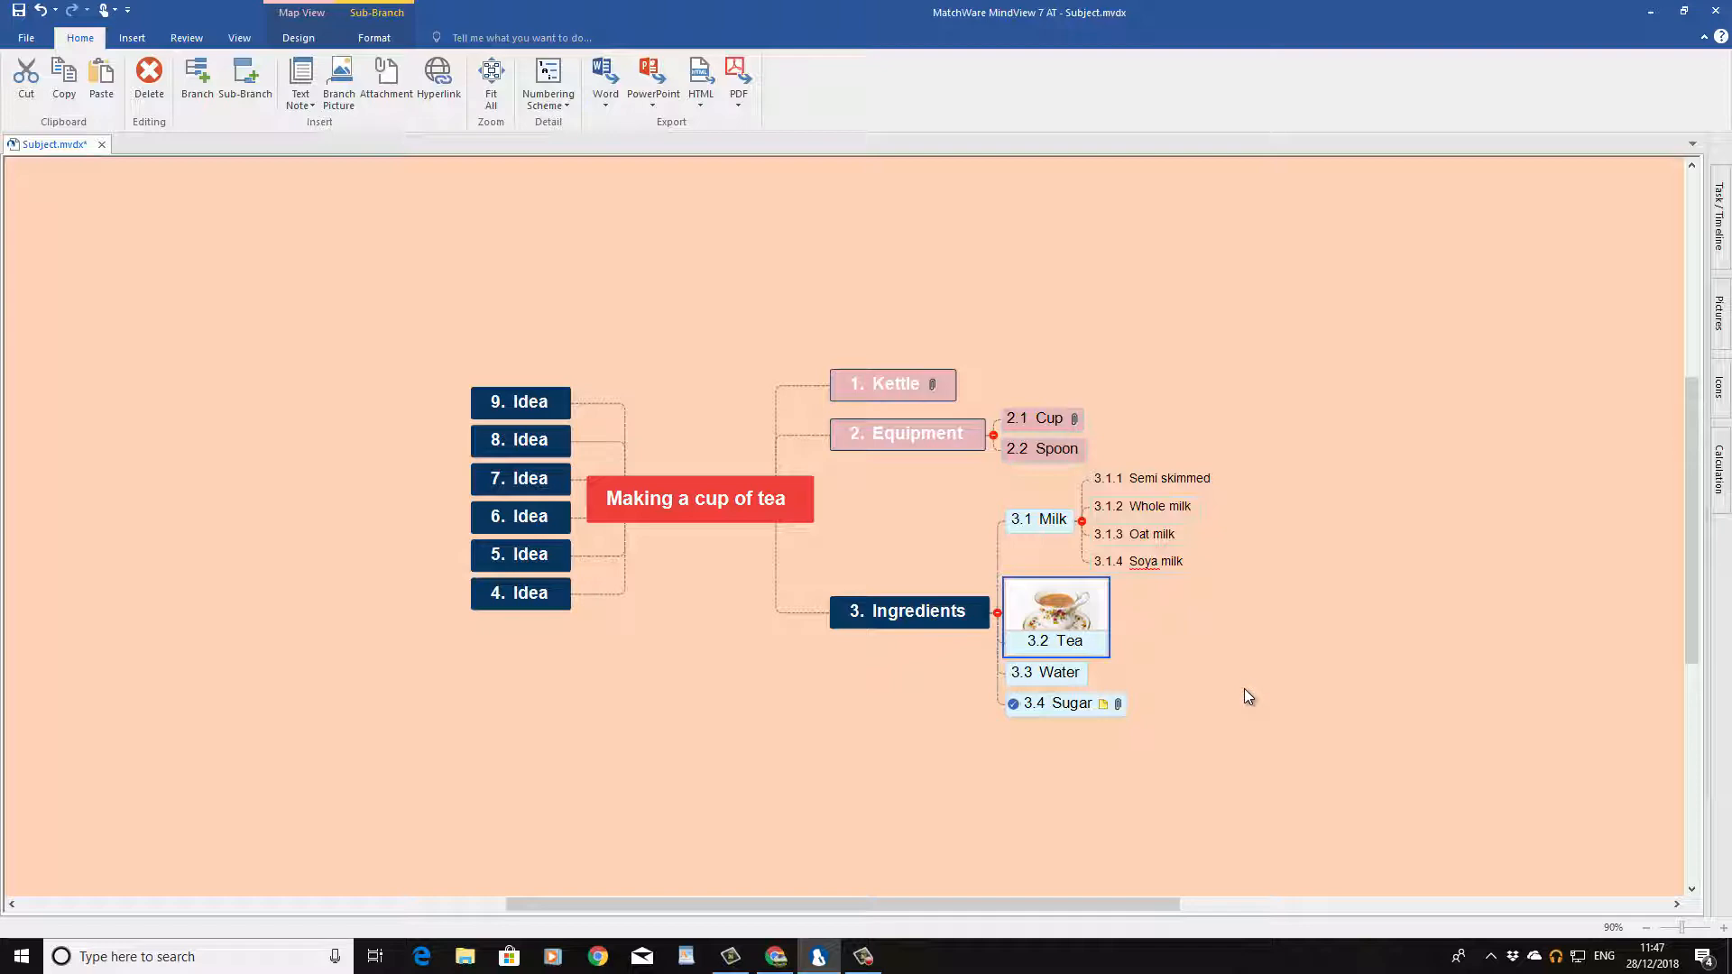
pyautogui.scroll(5, 1243, 690)
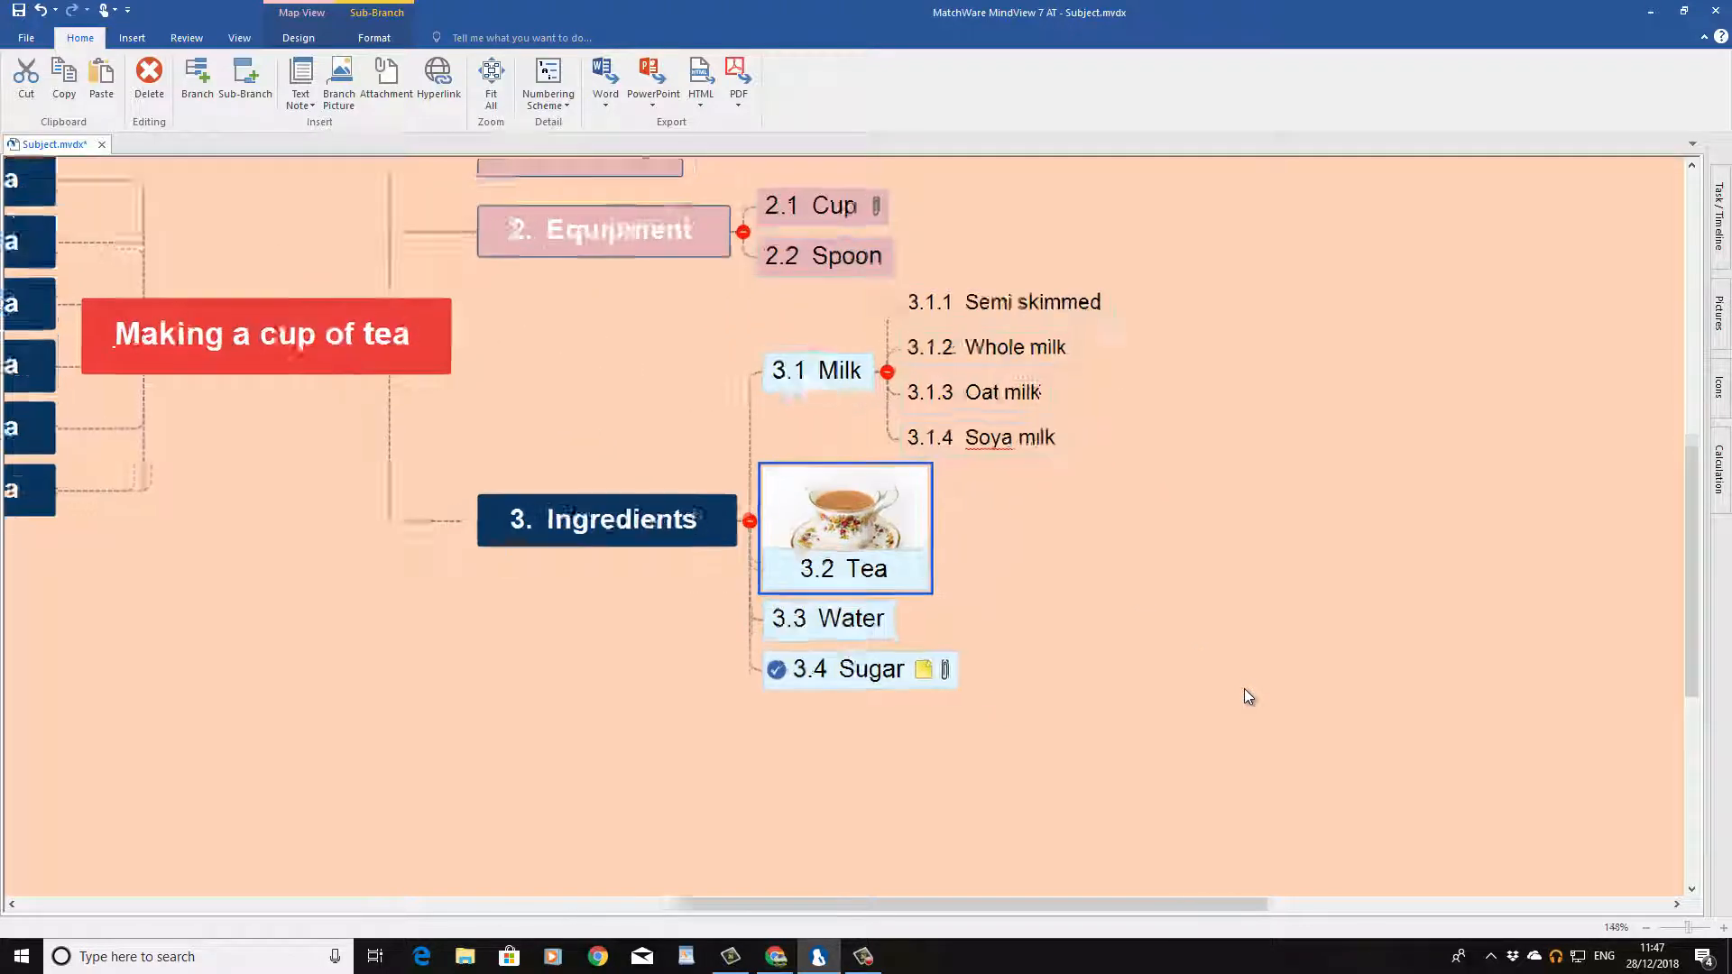
pyautogui.scroll(5, 1248, 696)
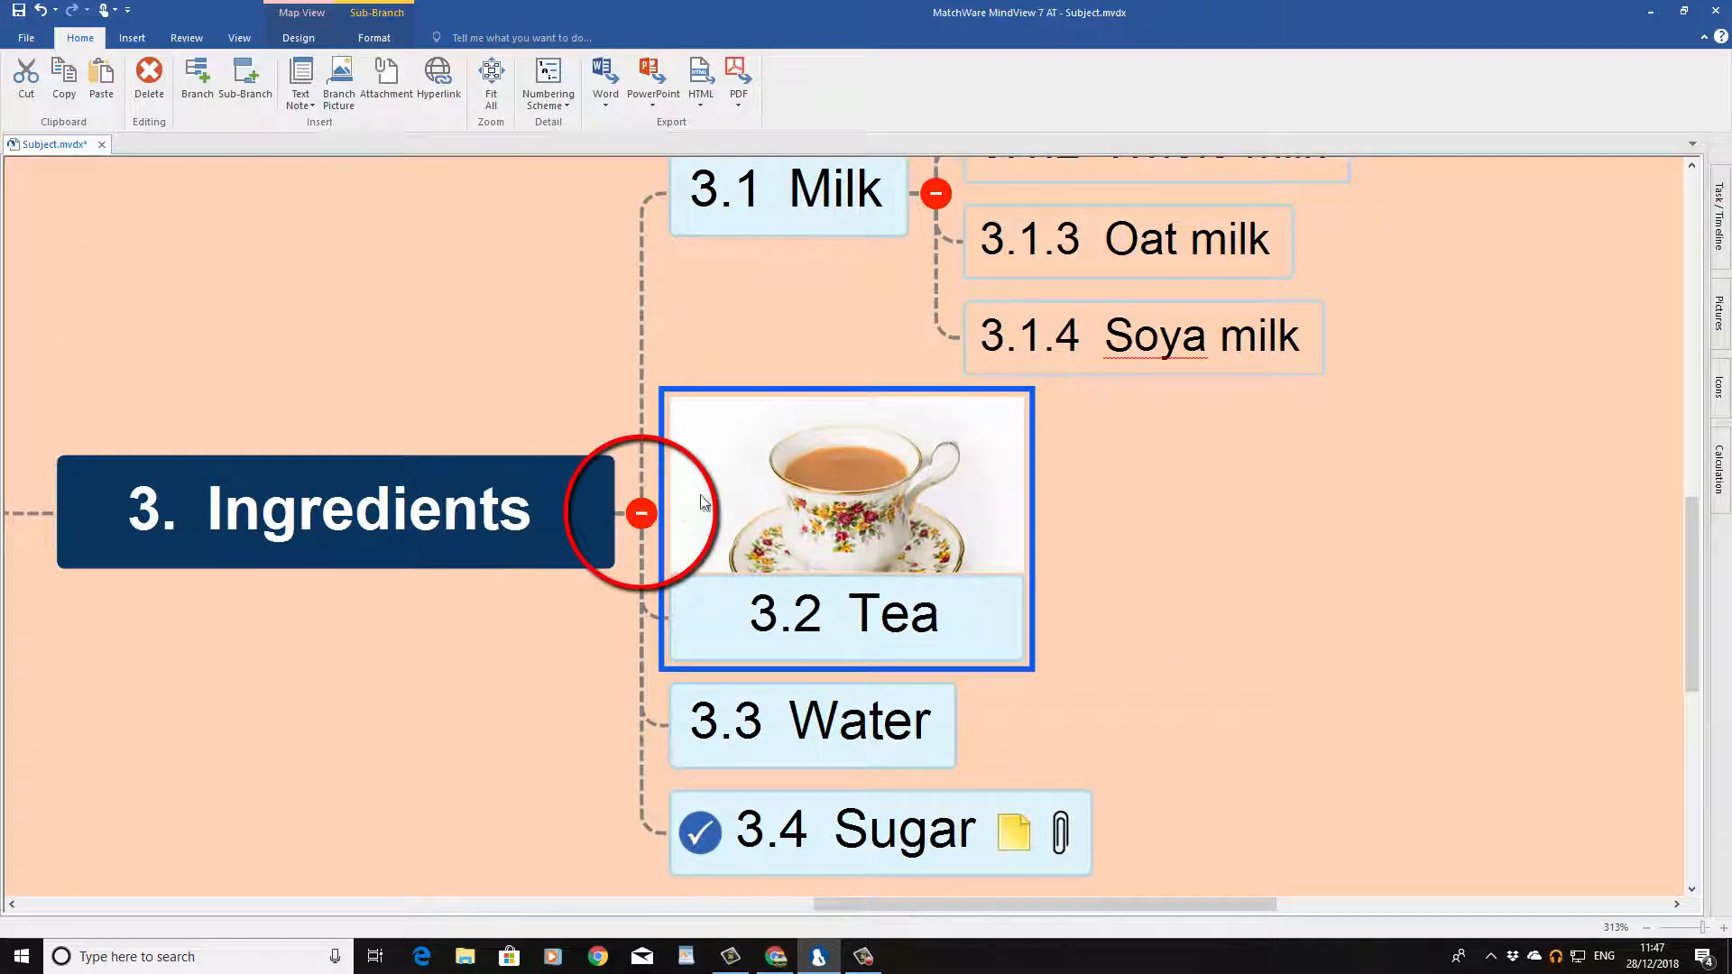
pyautogui.scroll(-5, 1221, 623)
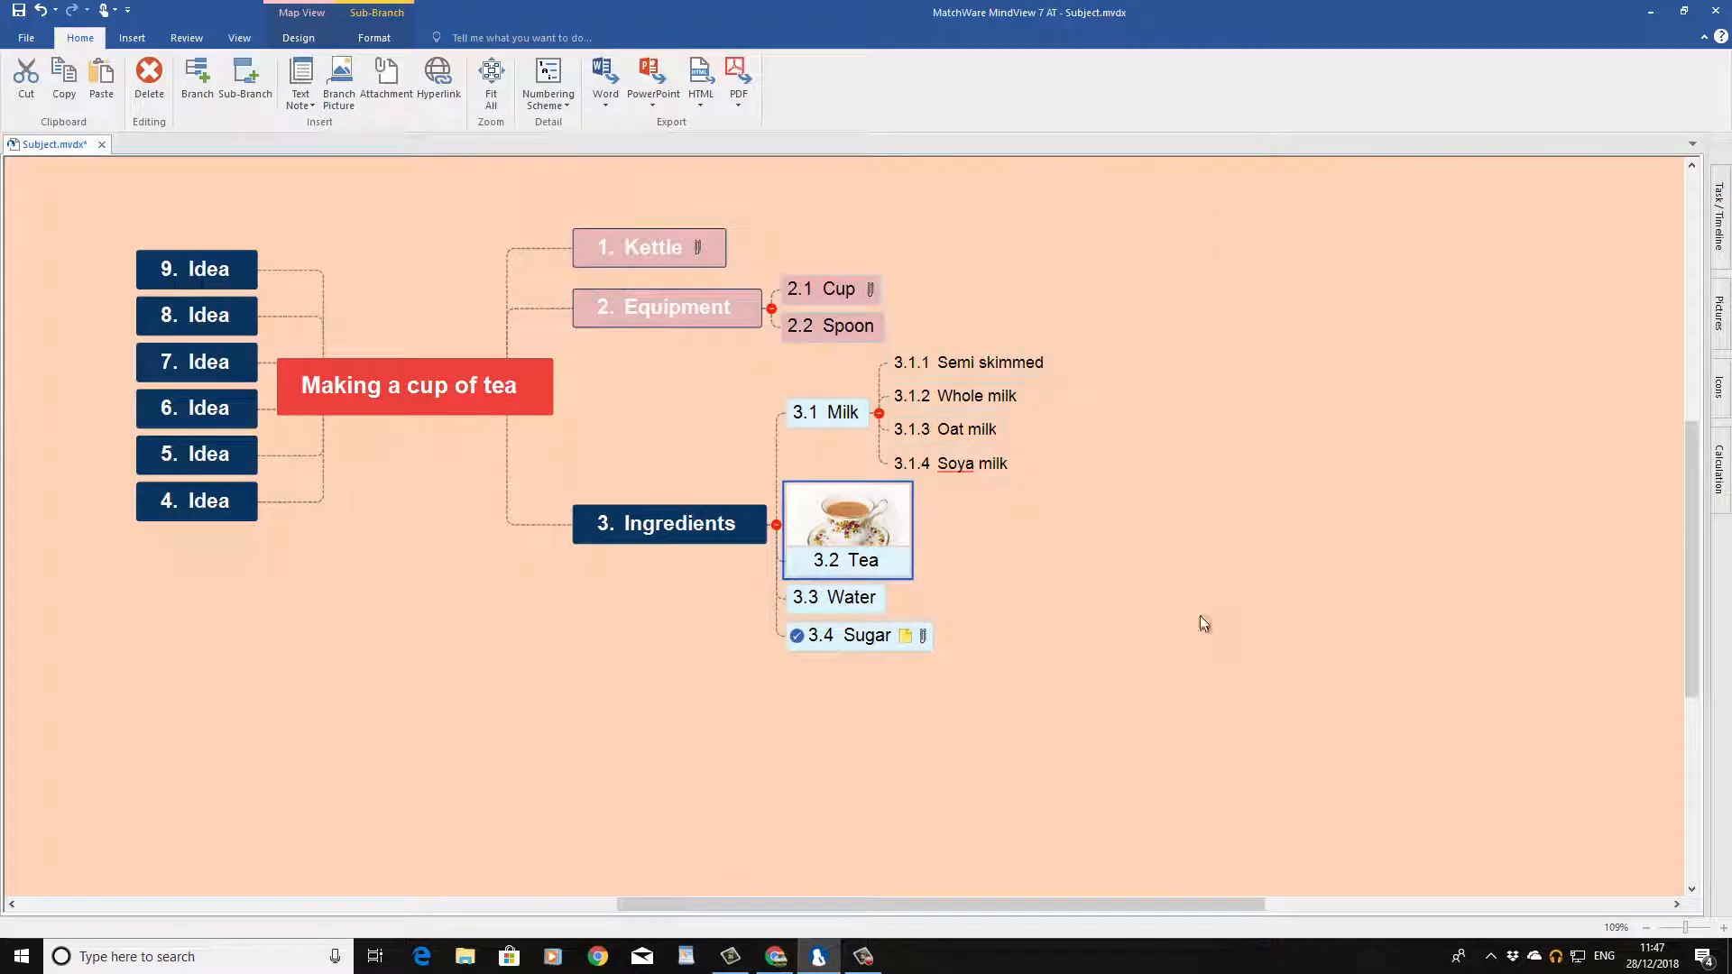
pyautogui.click(392, 469)
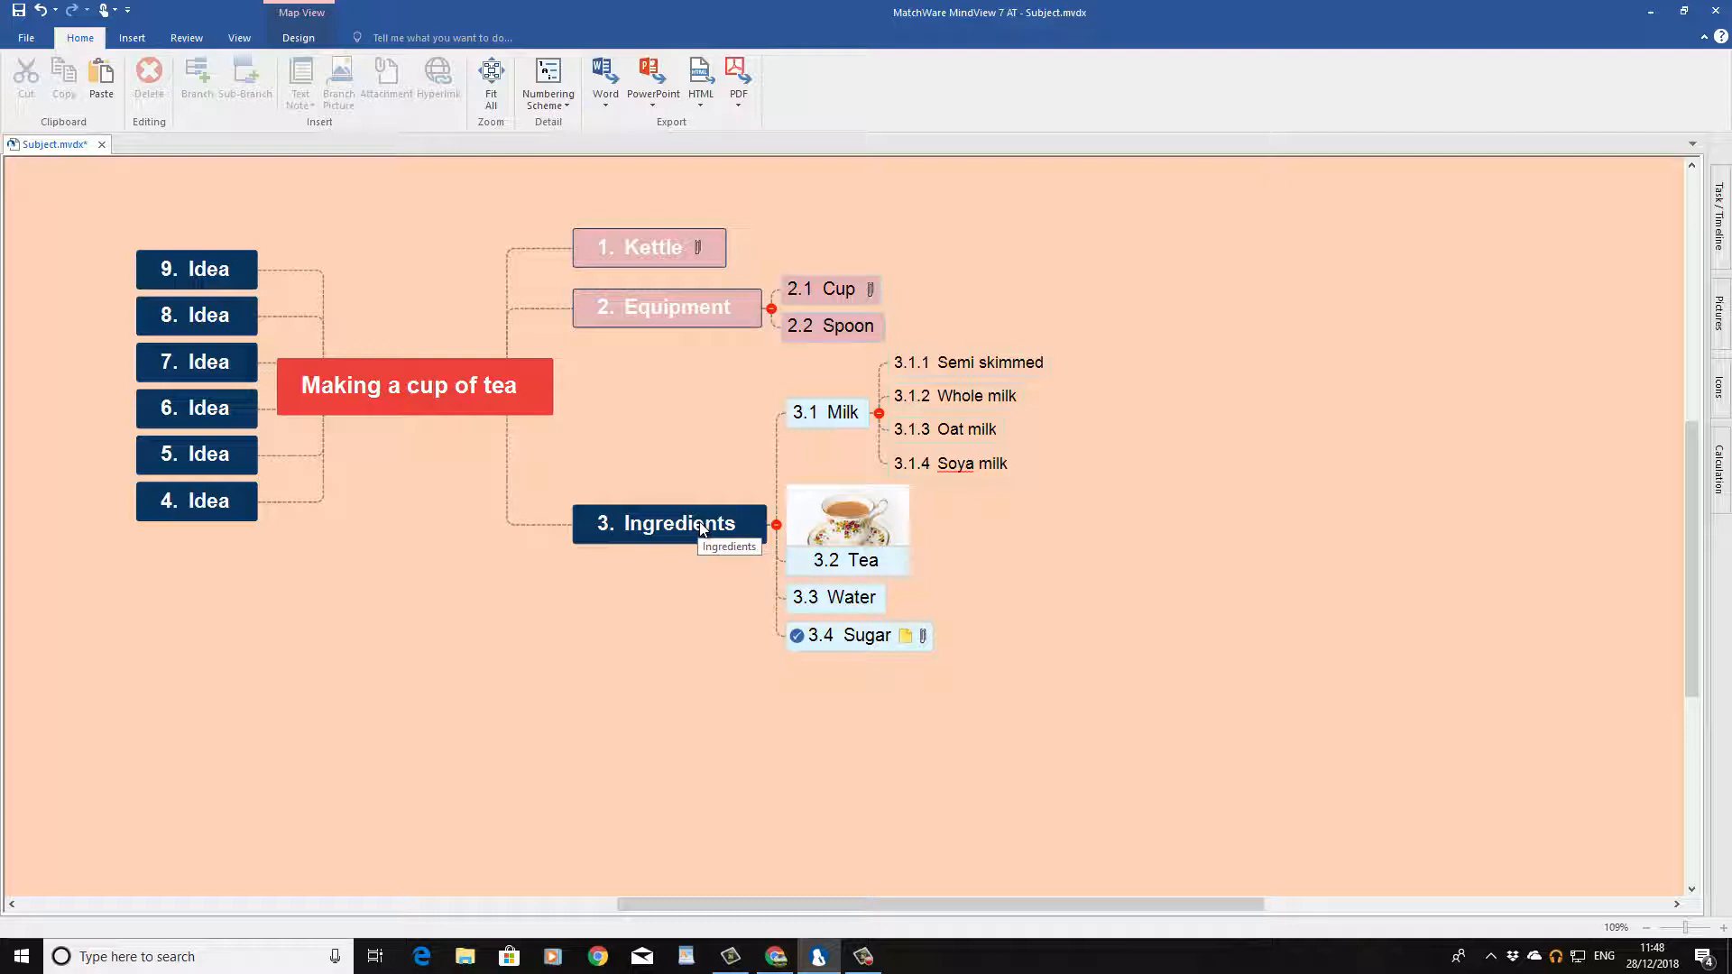
# Collapse the Ingredients branch to hide its sub-branches and expand it again.
pyautogui.click(777, 525)
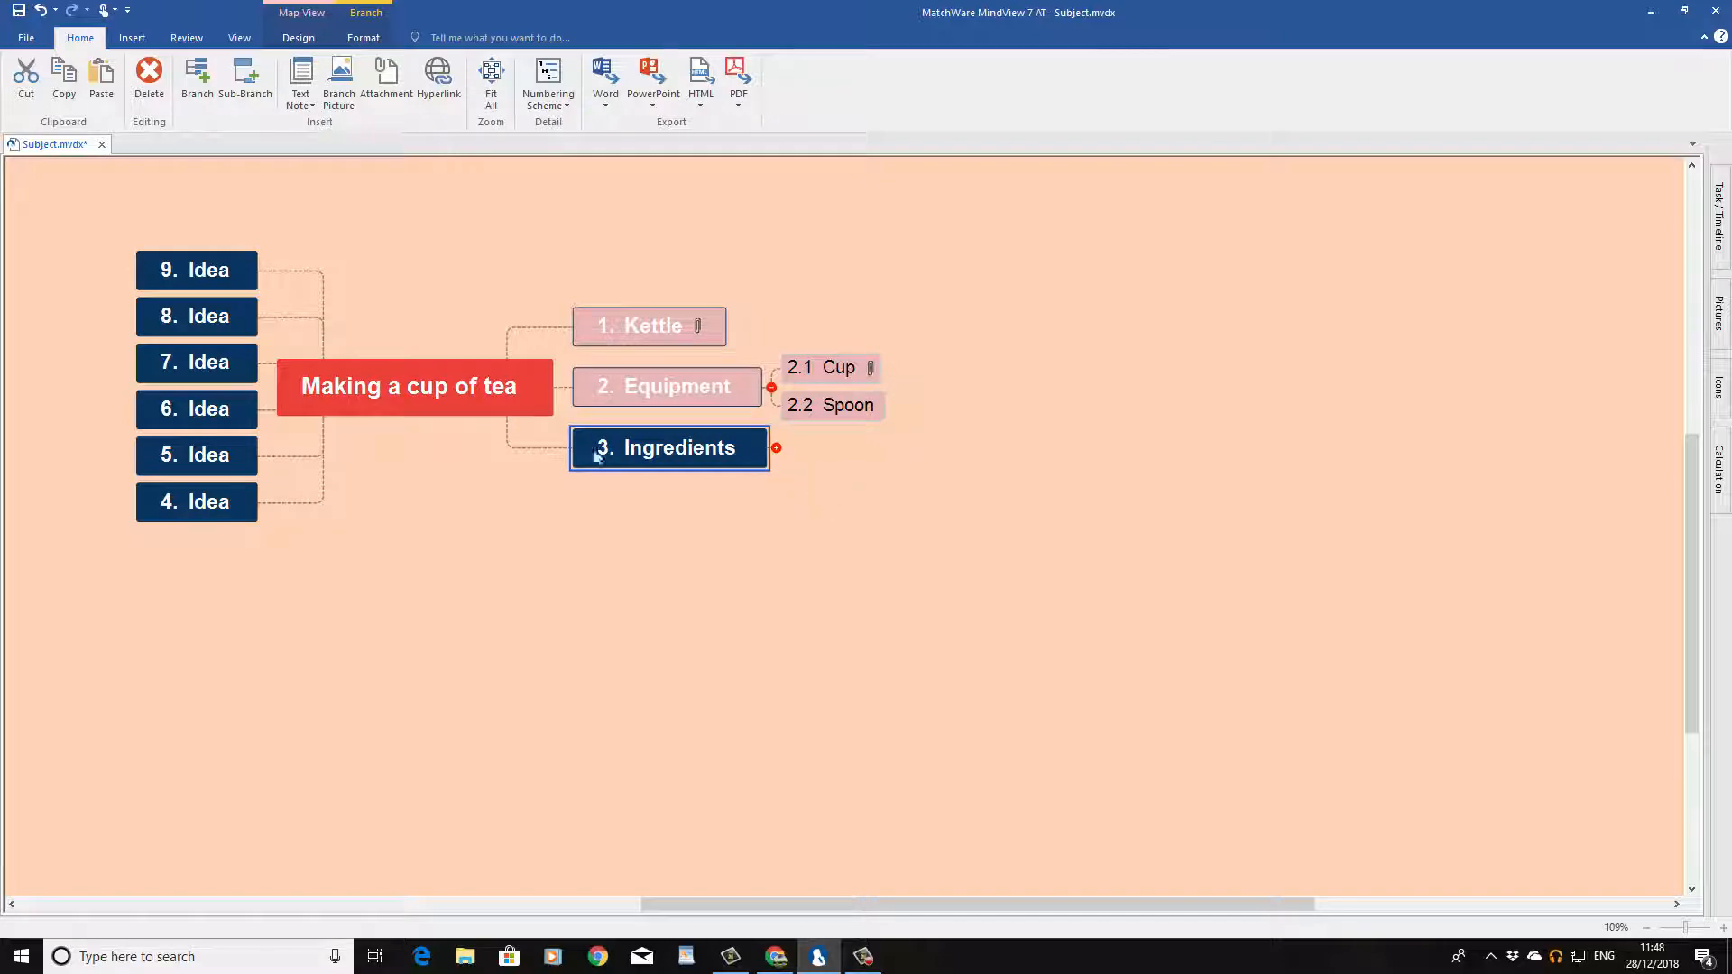
pyautogui.scroll(2, 911, 507)
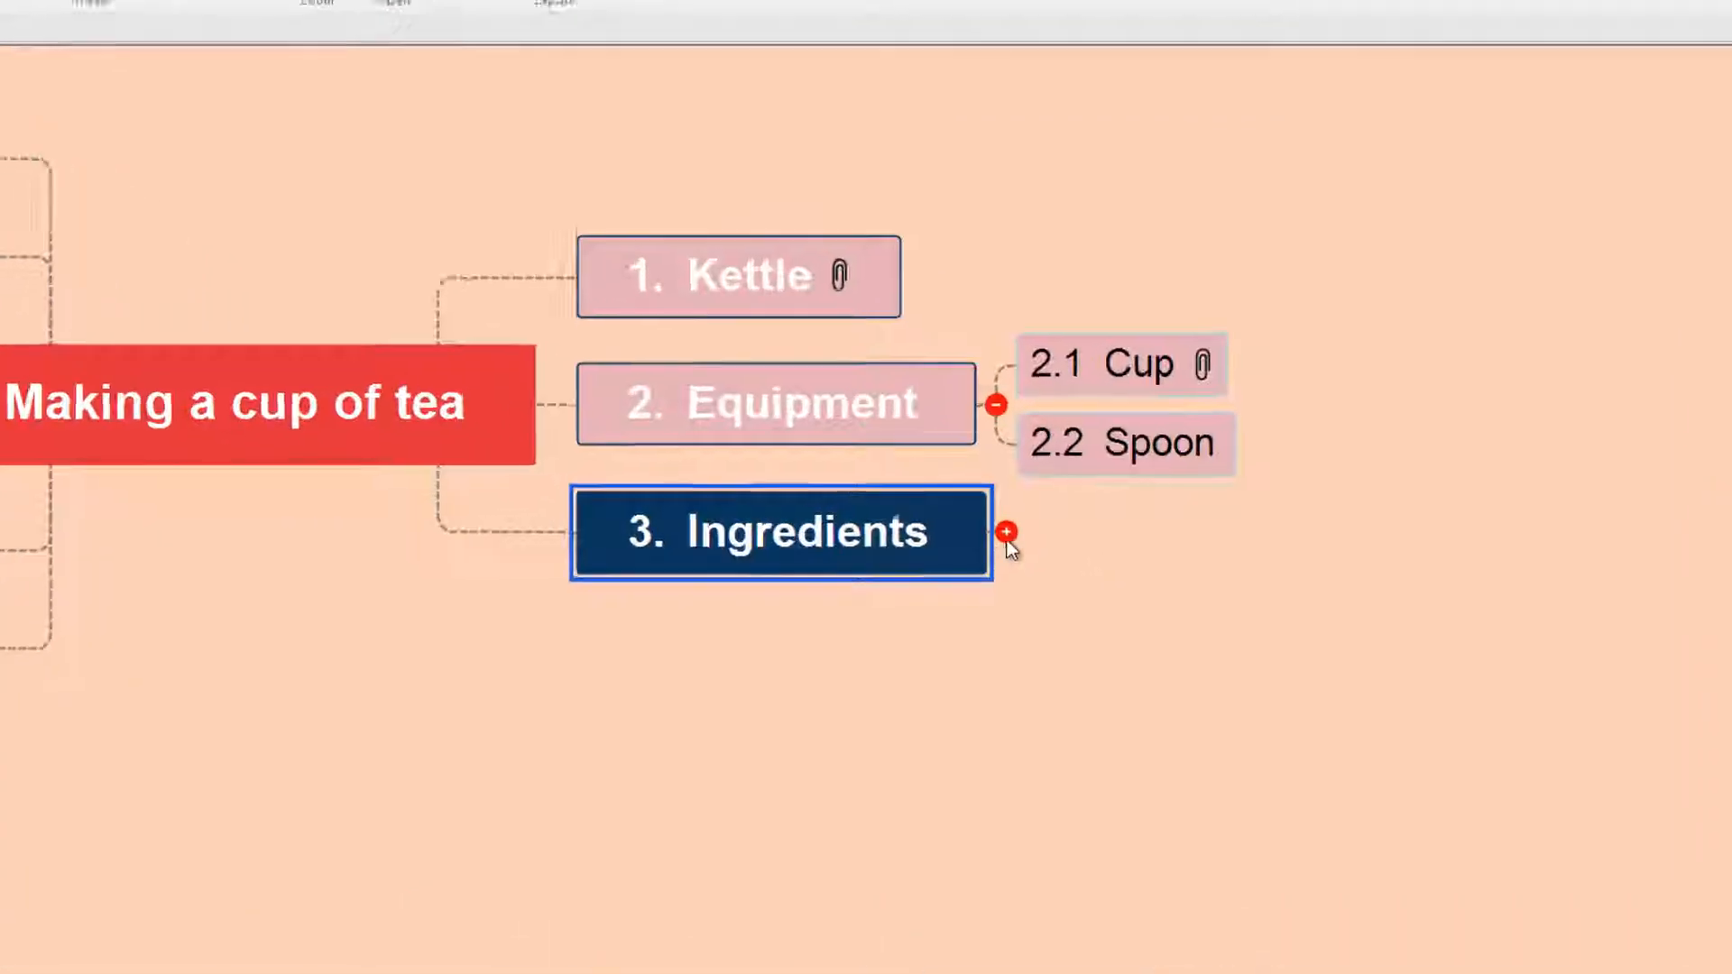
pyautogui.click(993, 539)
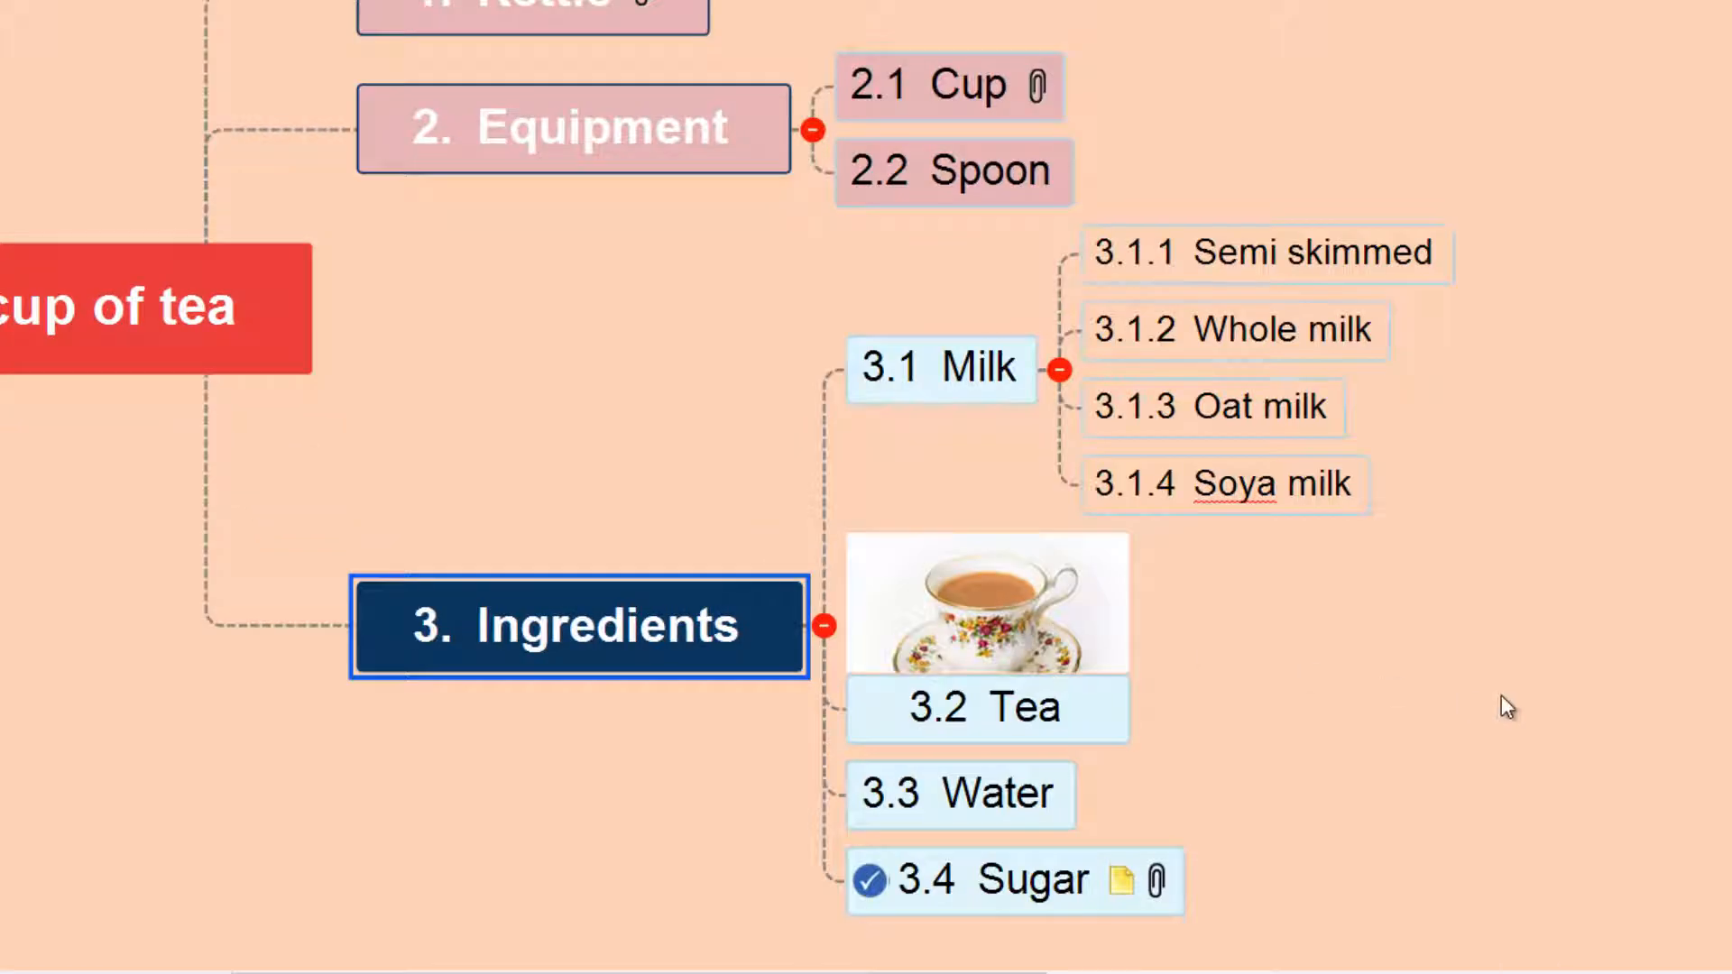
pyautogui.click(1512, 703)
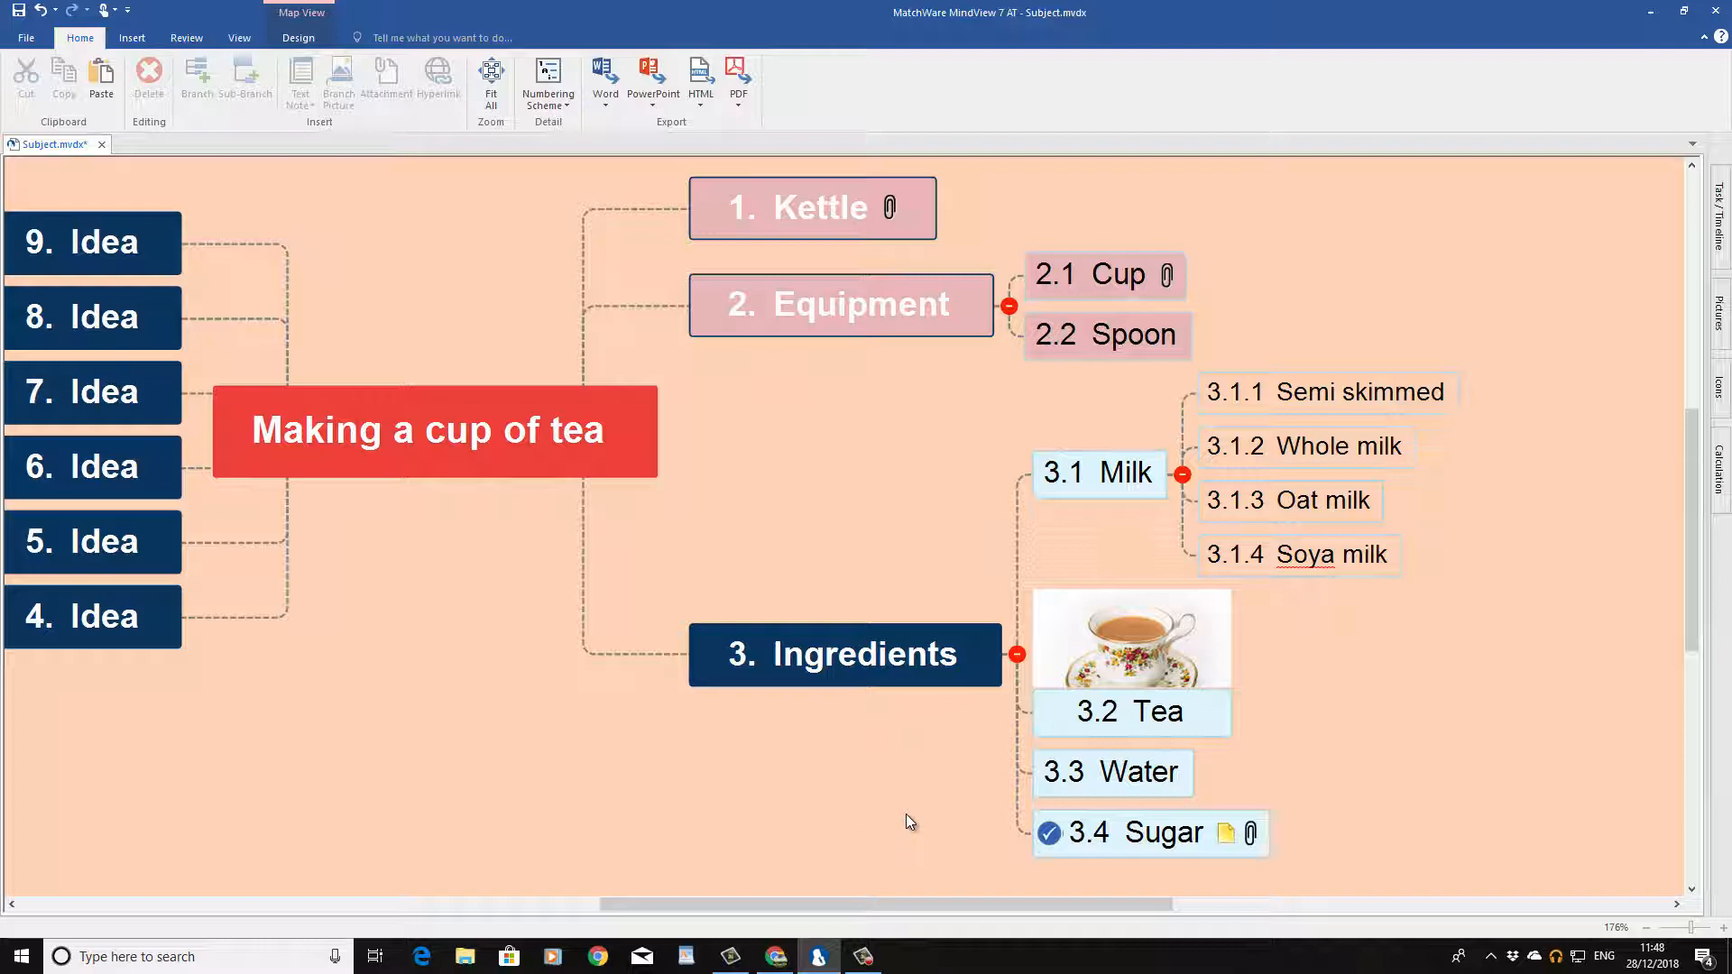
# Apply branch focus to the Ingredients branch so only that branch is displayed.
pyautogui.click(866, 668)
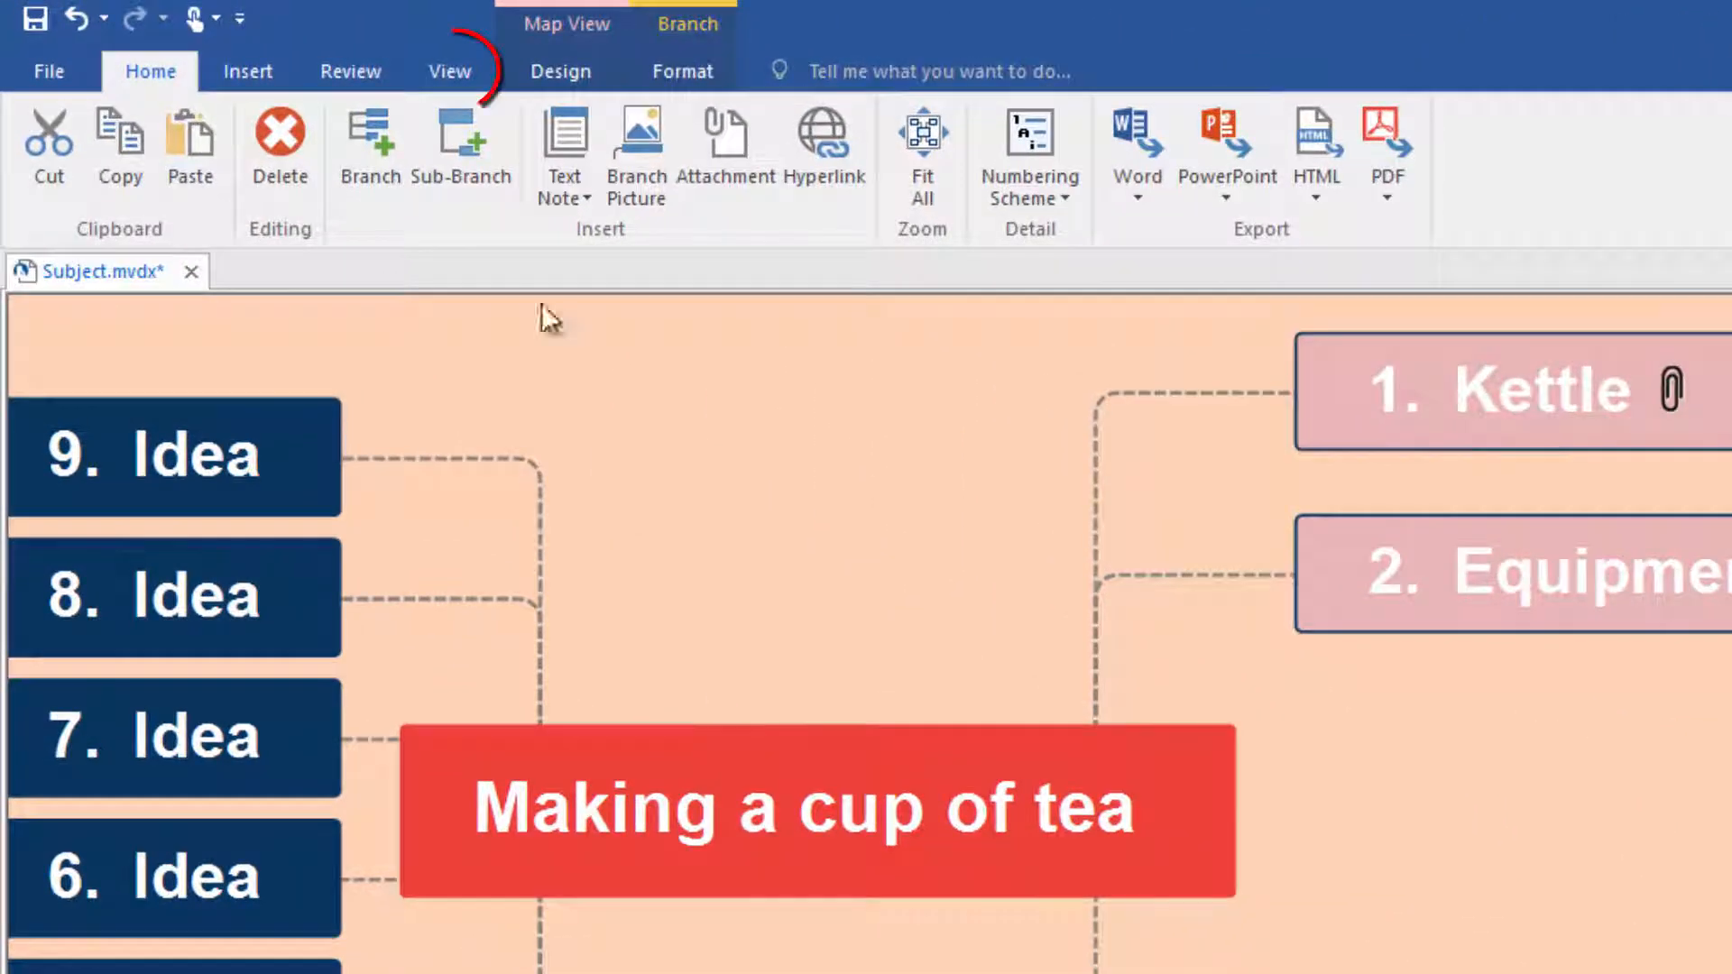
pyautogui.click(451, 72)
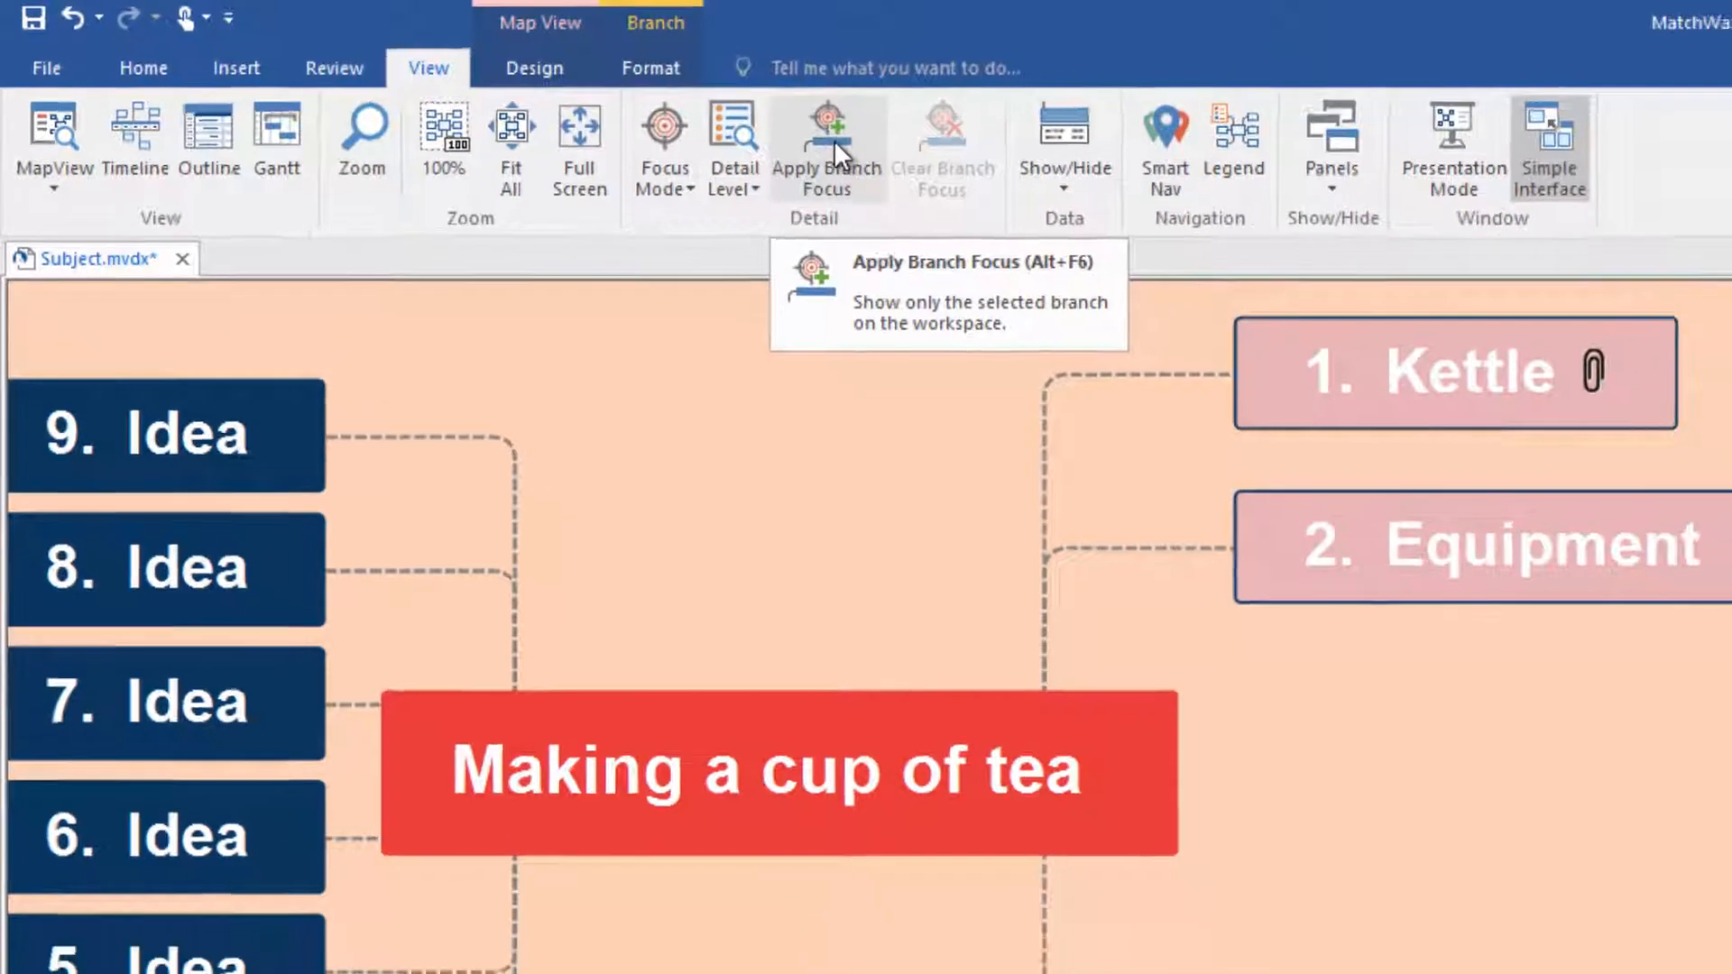
pyautogui.click(895, 191)
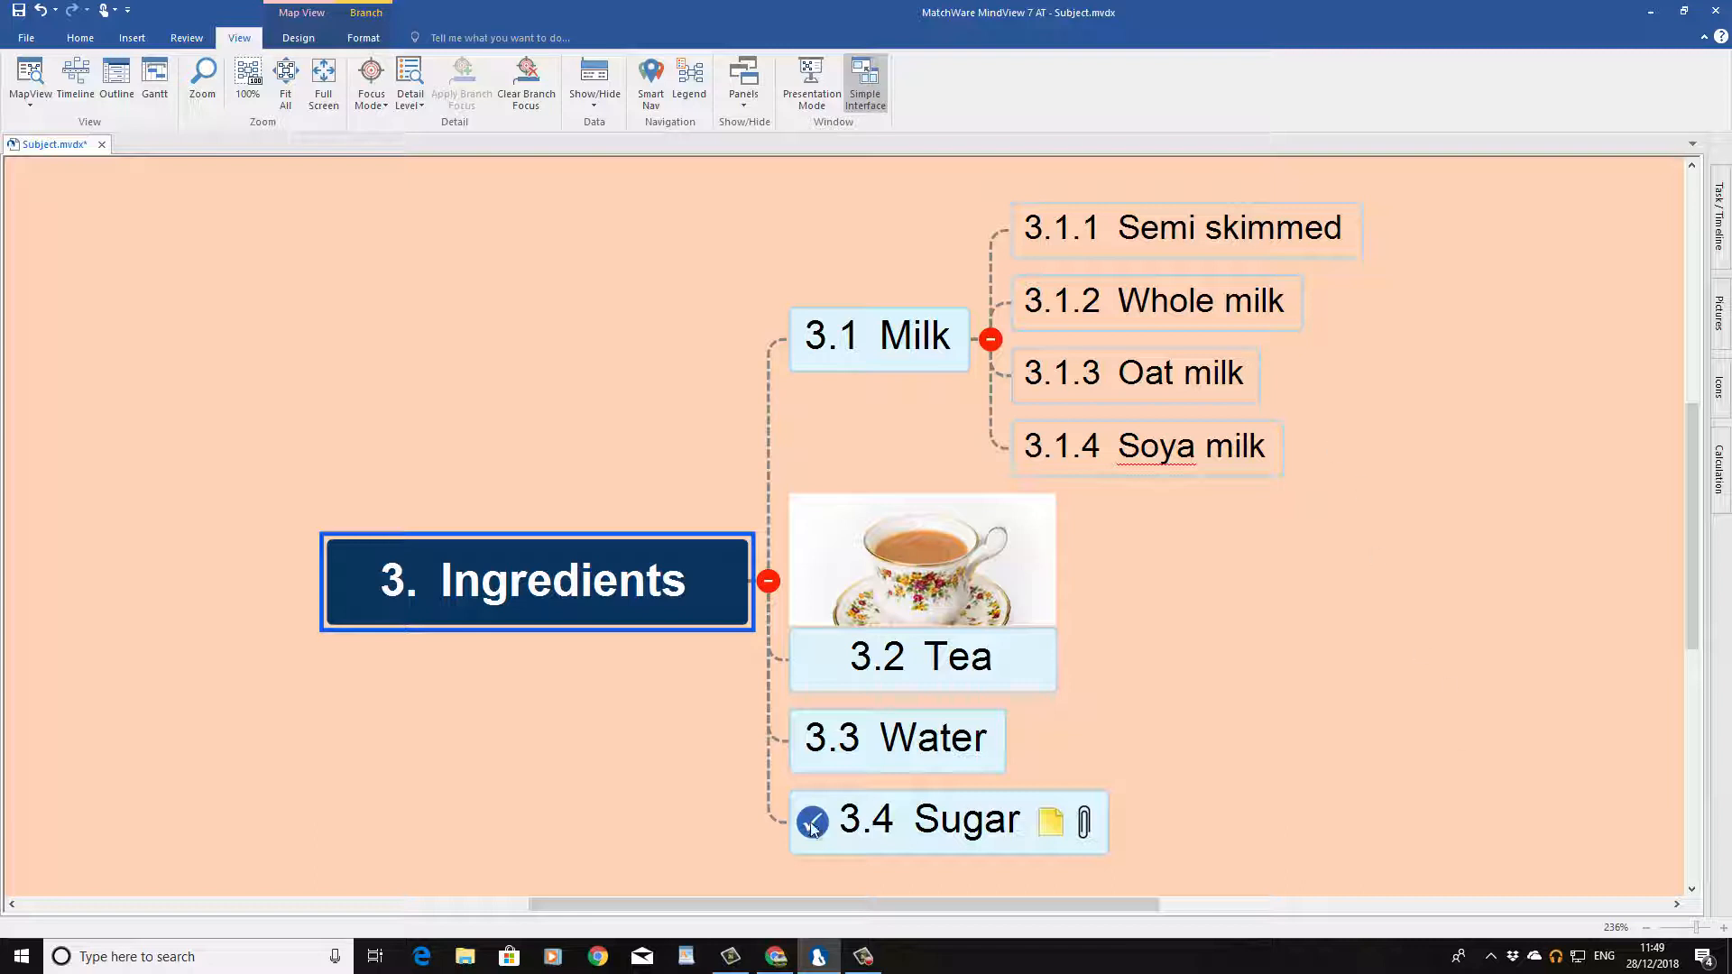
# Add a sub-branch named "New idea" below Sugar in the Ingredients branch.
pyautogui.click(926, 836)
pyautogui.press('Return')
pyautogui.press('Return')
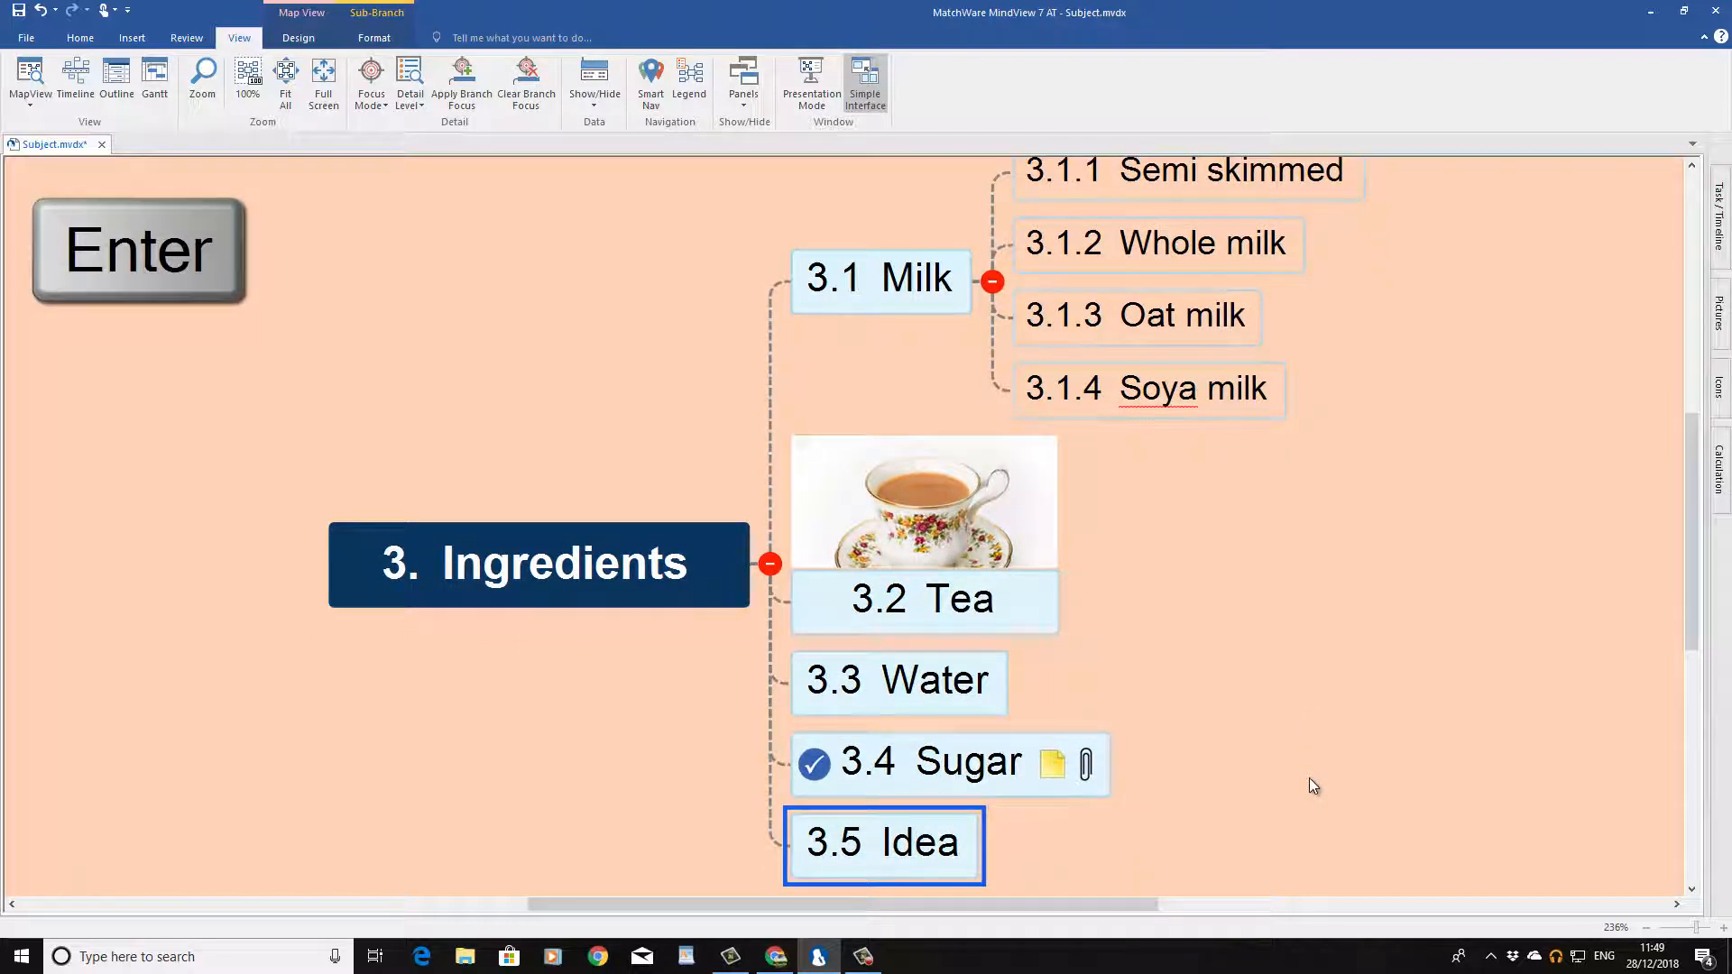
pyautogui.write('New idea')
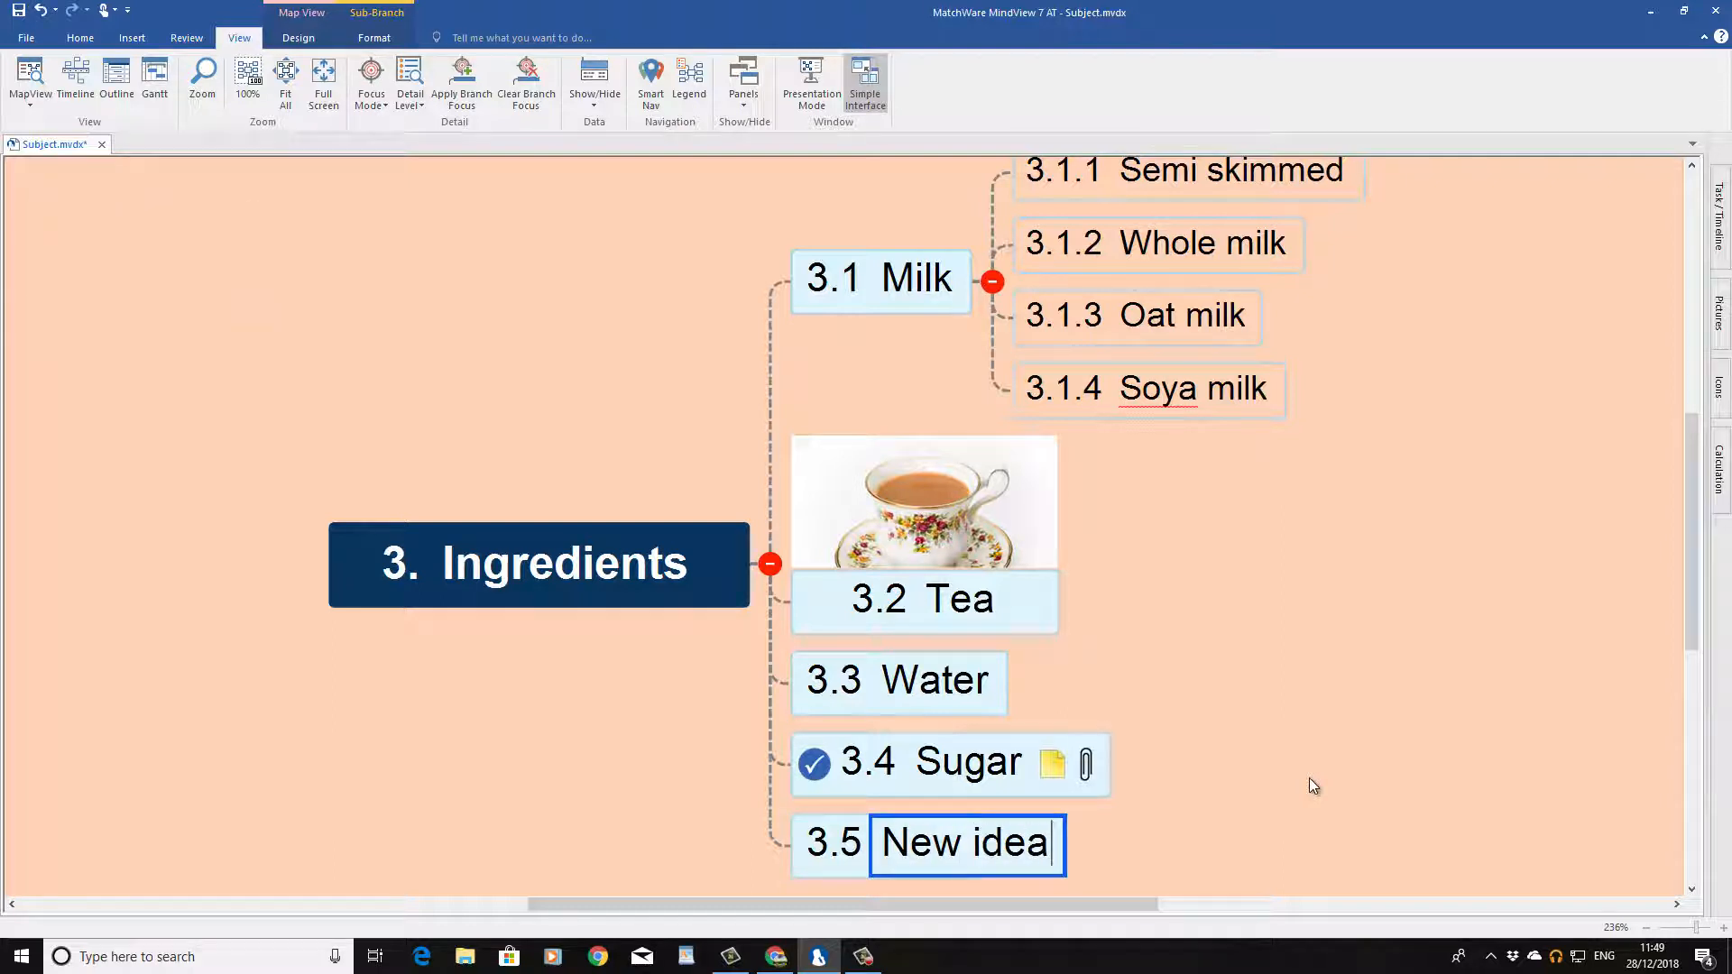
pyautogui.press('Return')
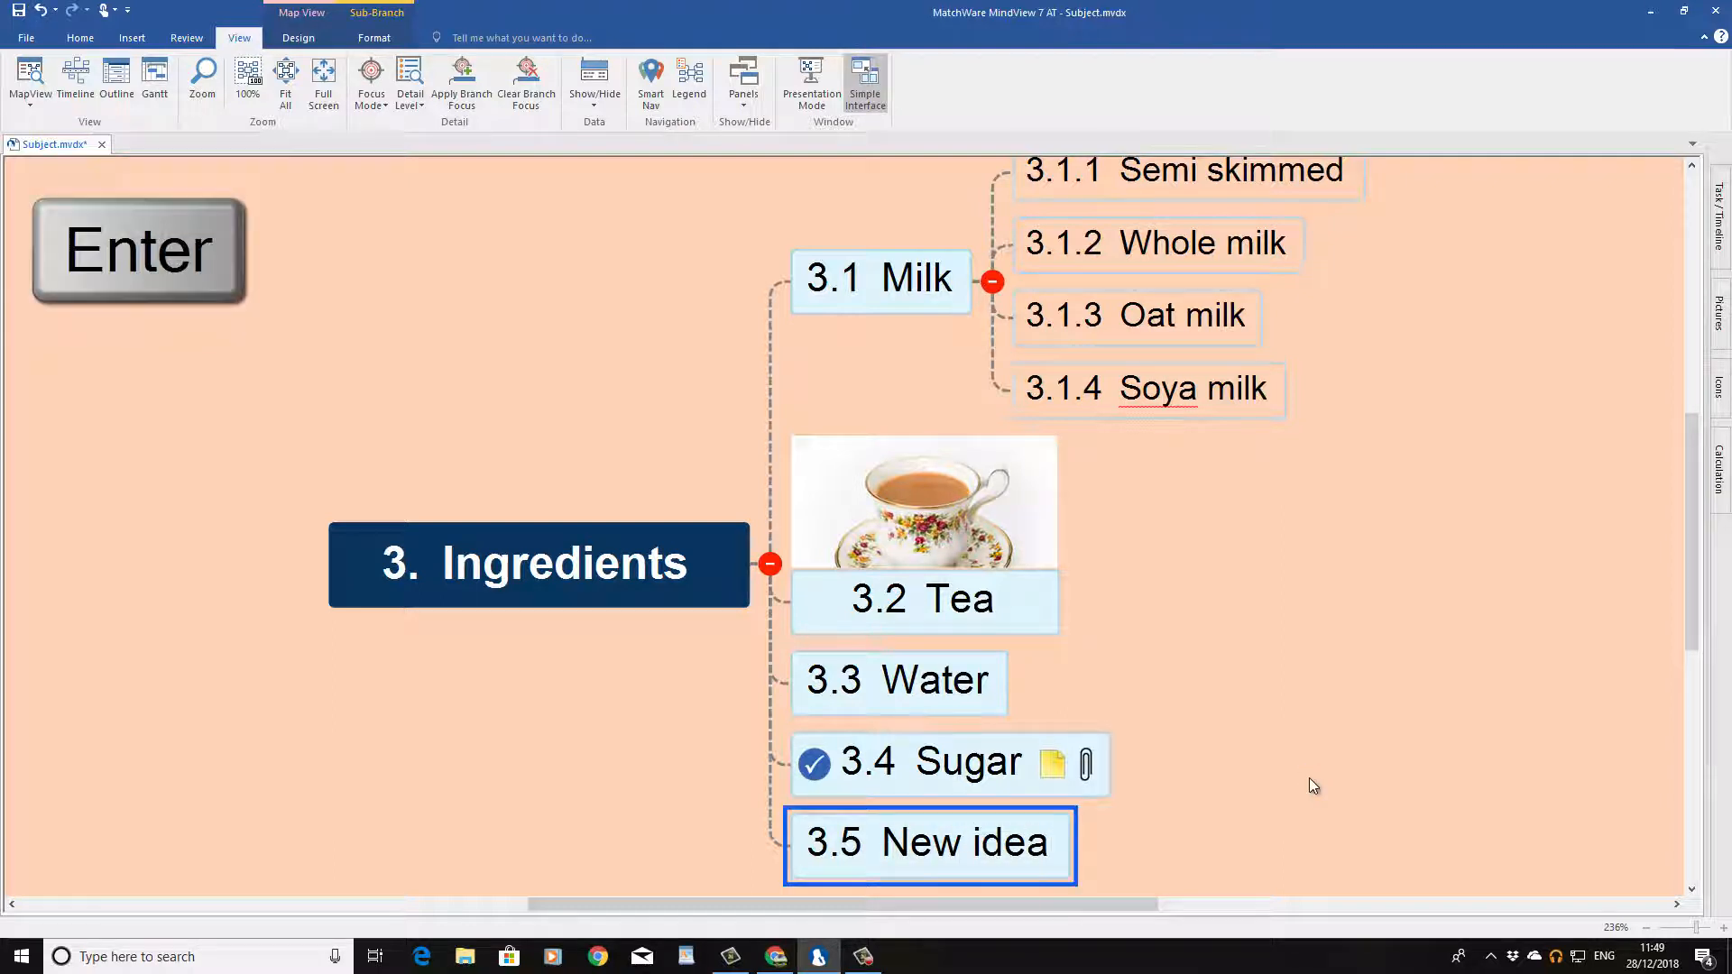
# Add a "More ideas" sub-branch under New idea, followed by a second sub-branch with default text at the same level.
pyautogui.press('Insert')
pyautogui.write('More')
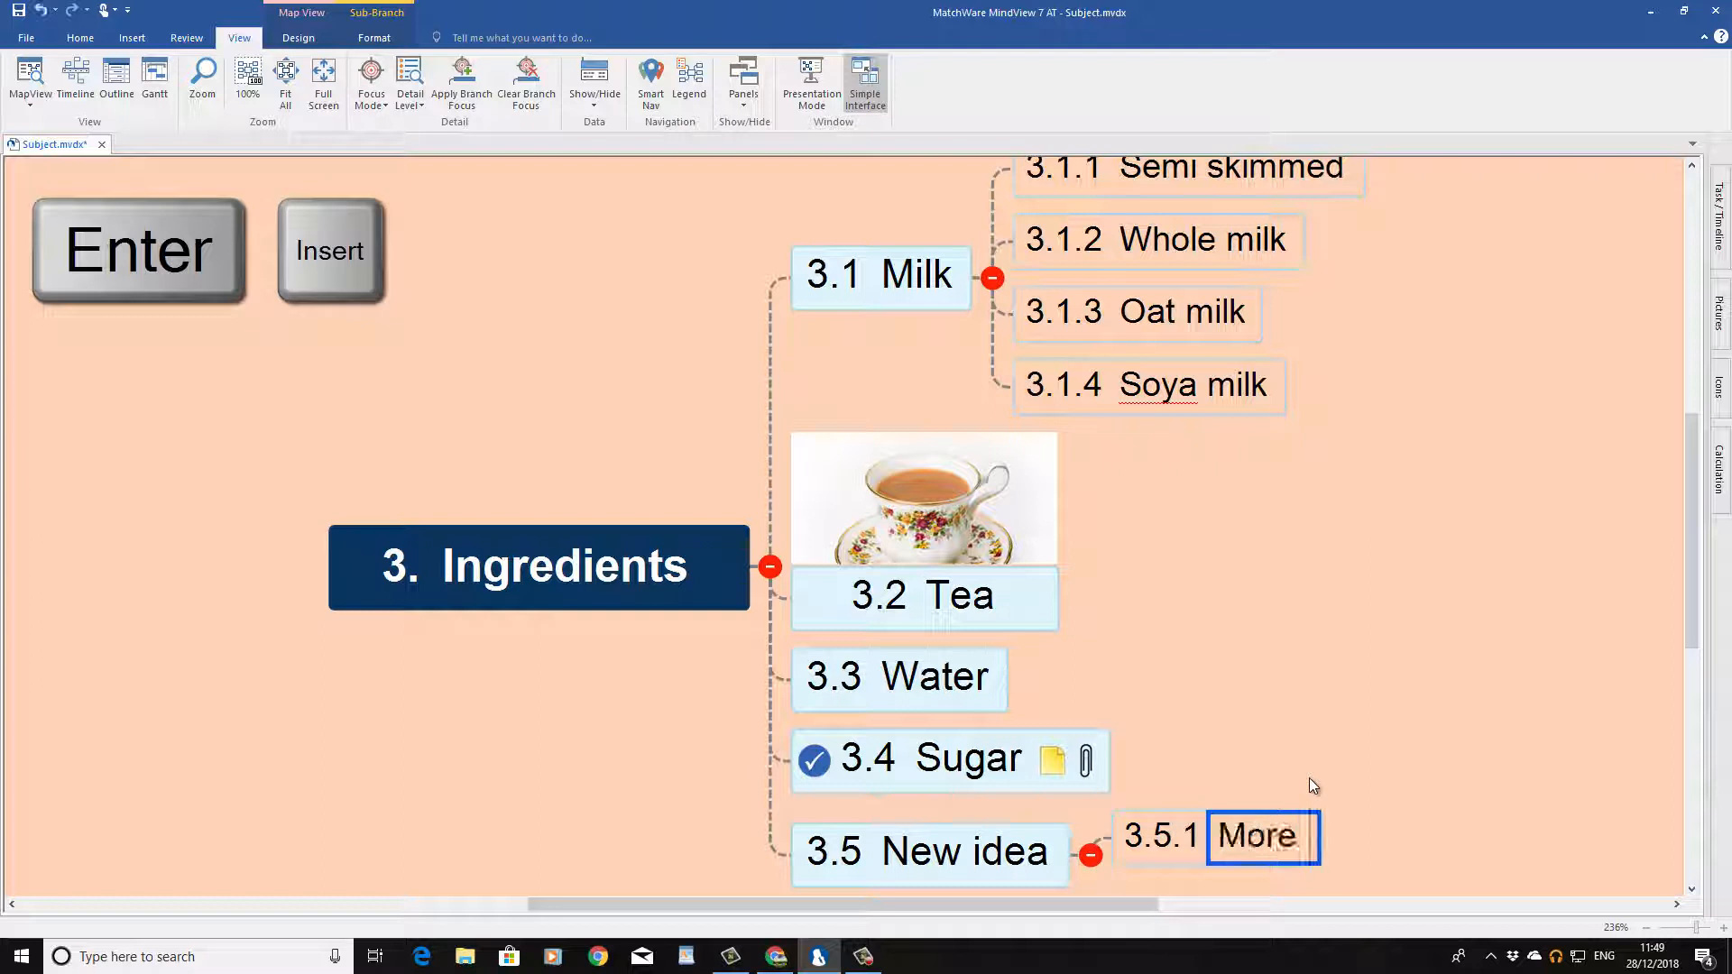
pyautogui.write(' ideas')
pyautogui.press('Return')
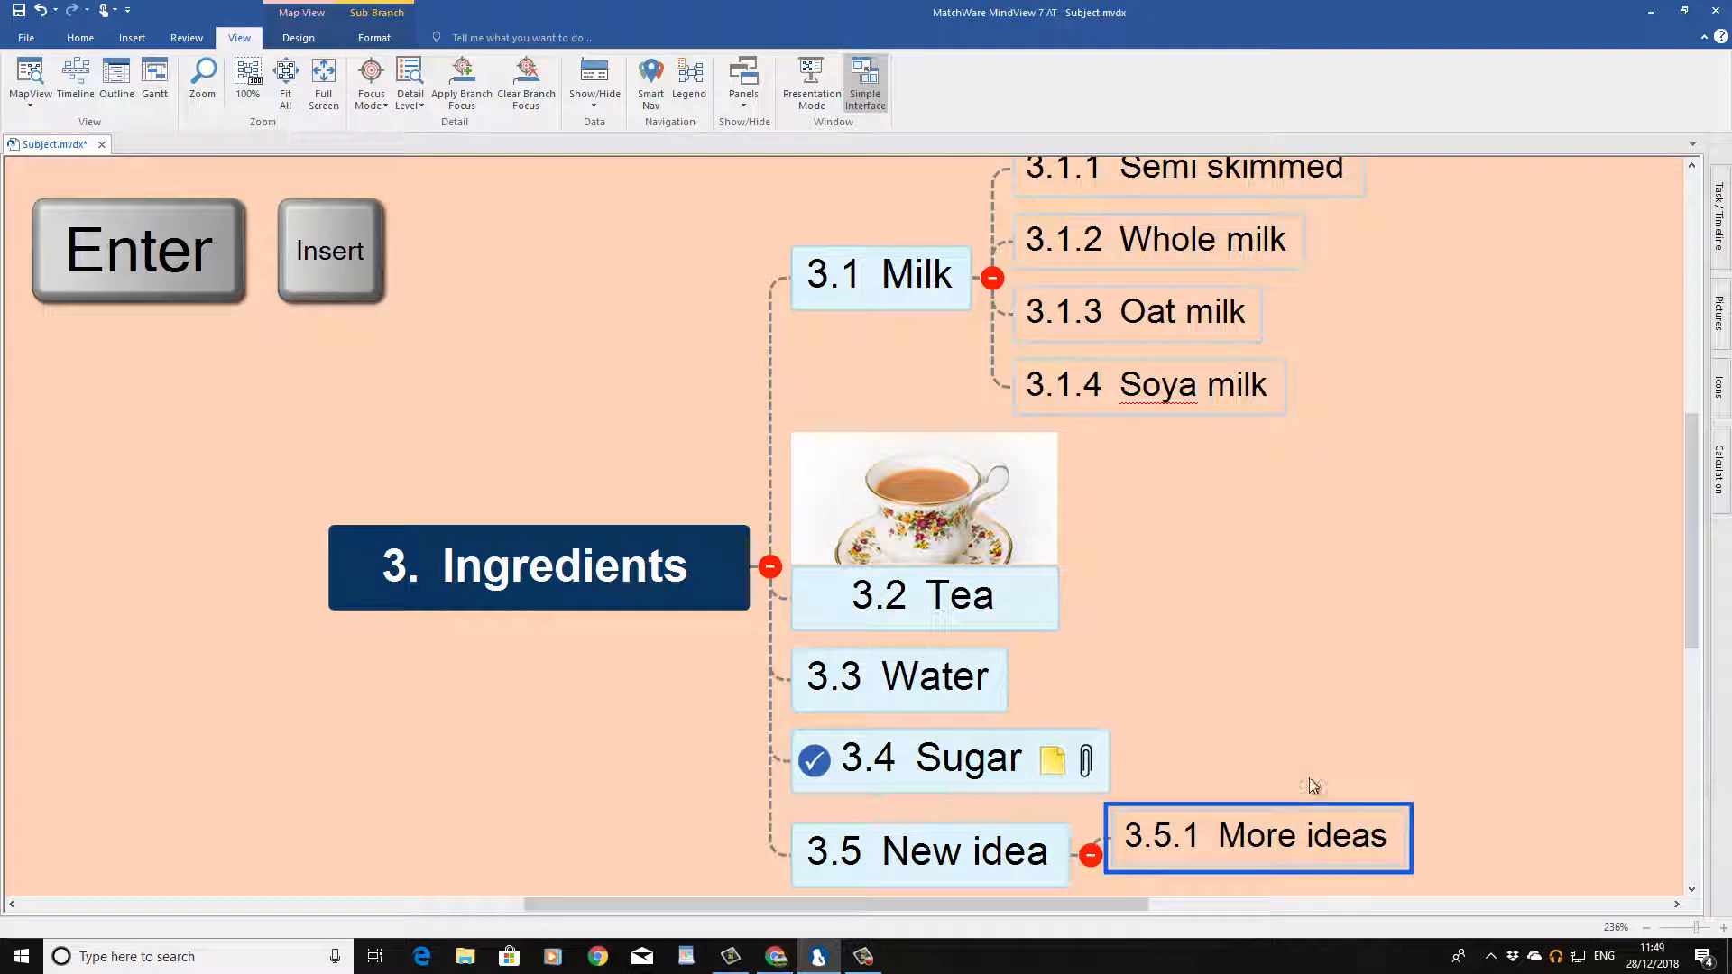
pyautogui.press('Return')
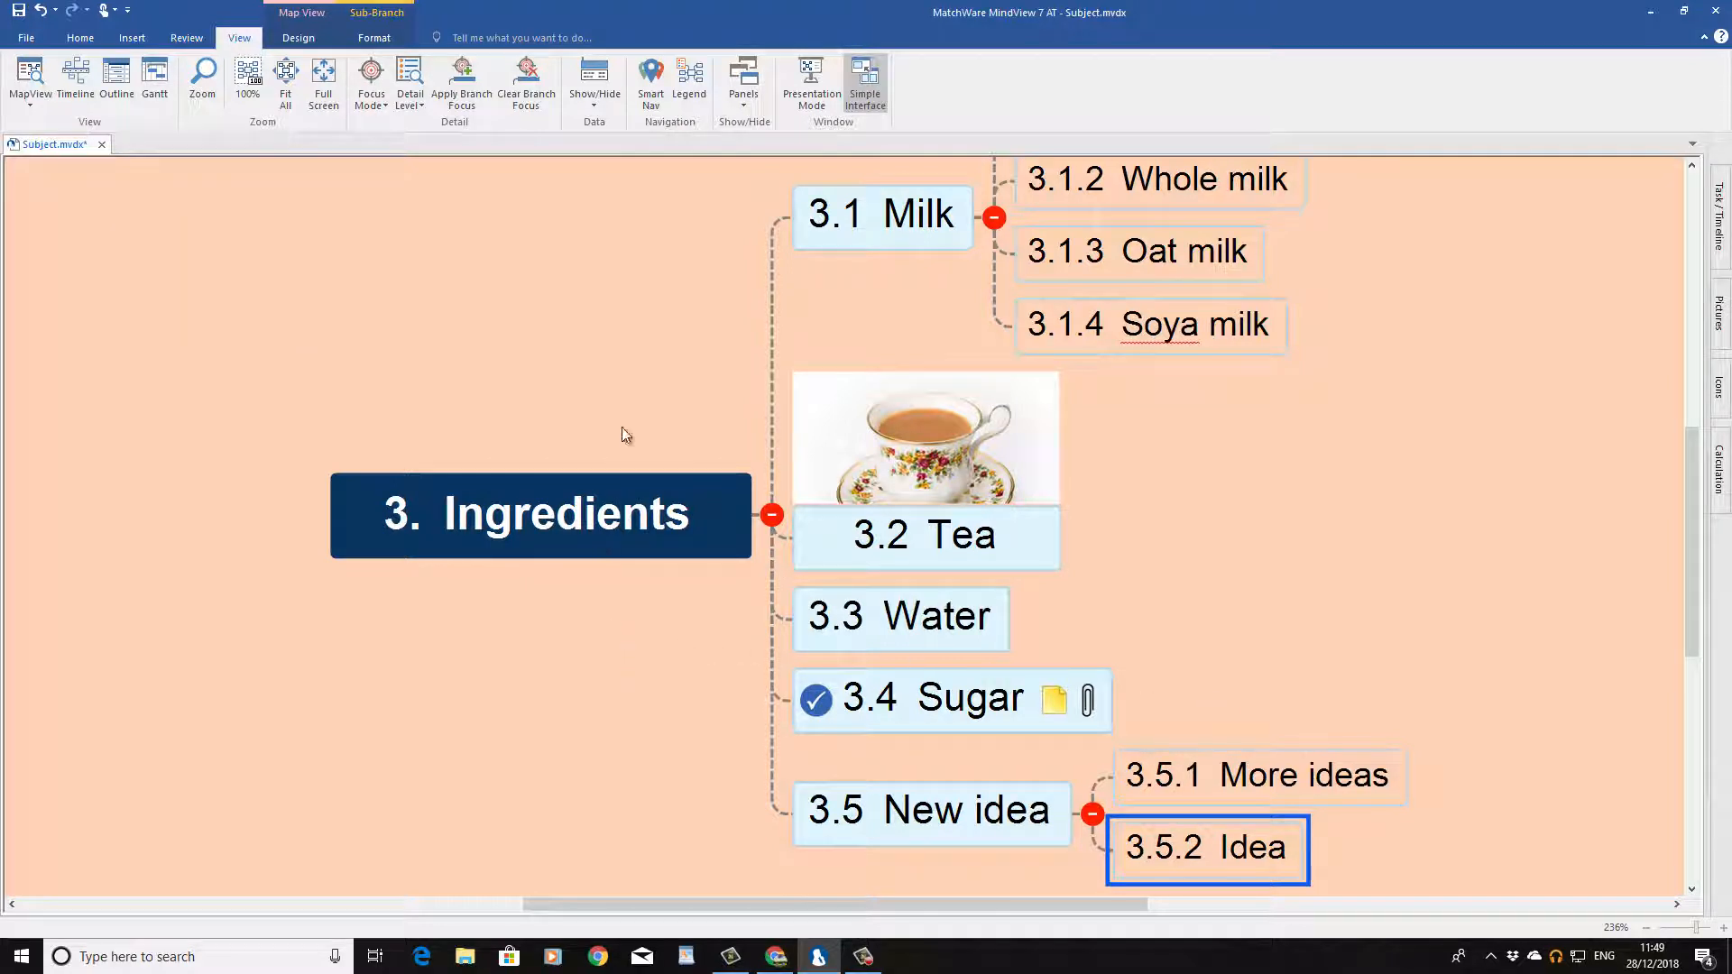
# Clear the branch focus to show the entire mind map.
pyautogui.click(526, 83)
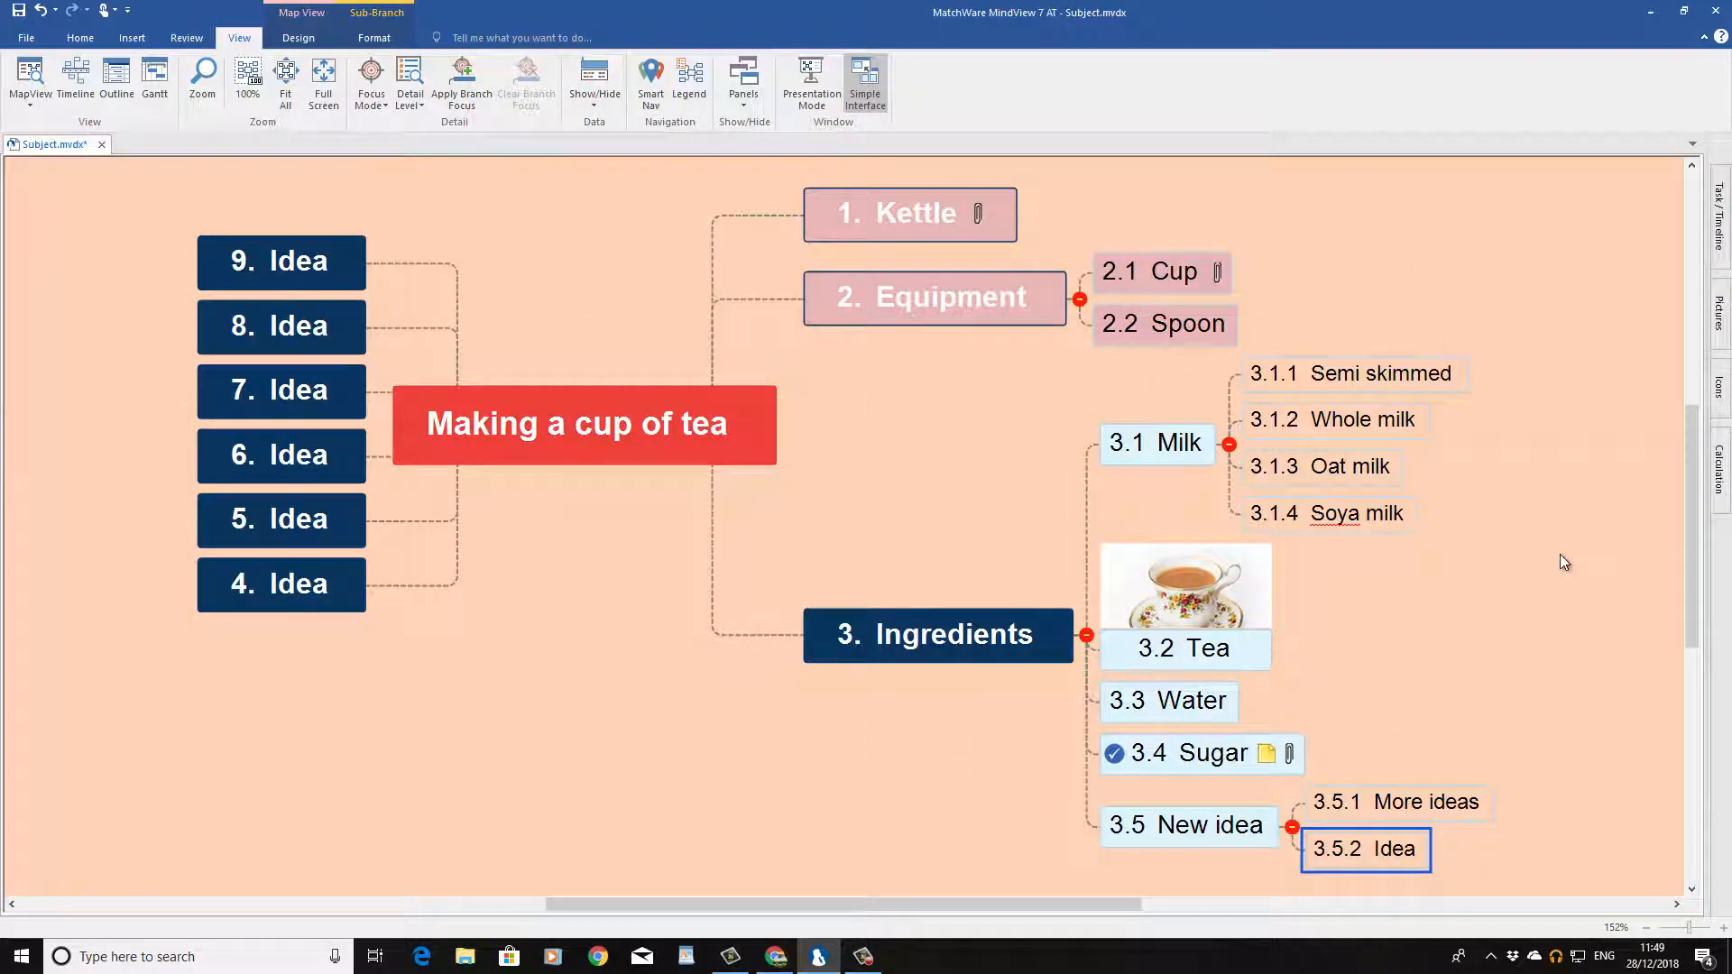